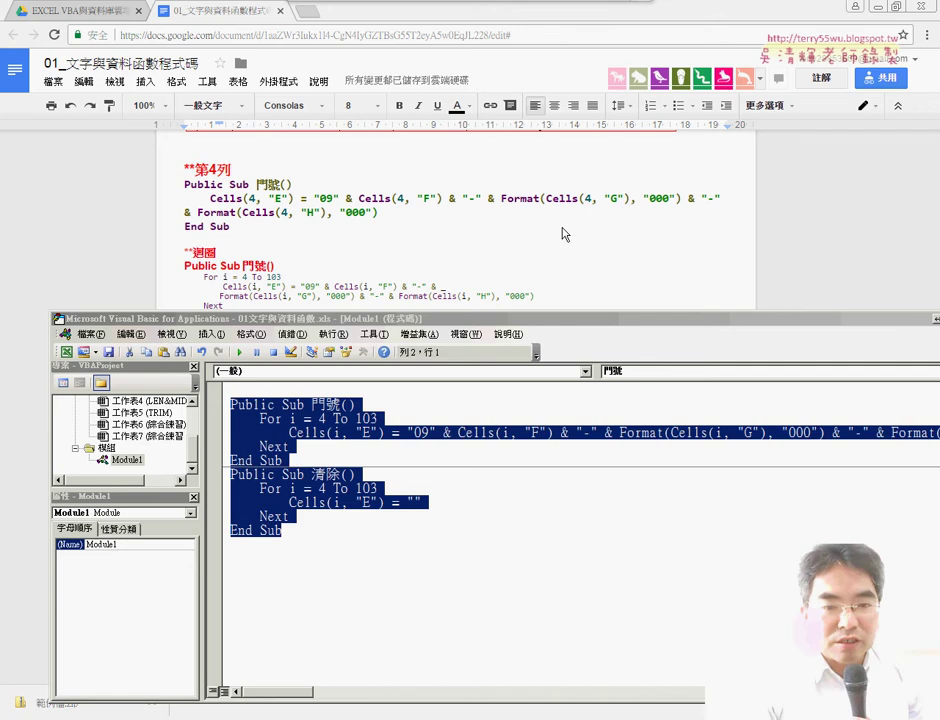
Split the 門號 Cells line before the H-column Format with Enter, then dismiss the resulting compile error
left_click_drag(578, 320, 516, 187)
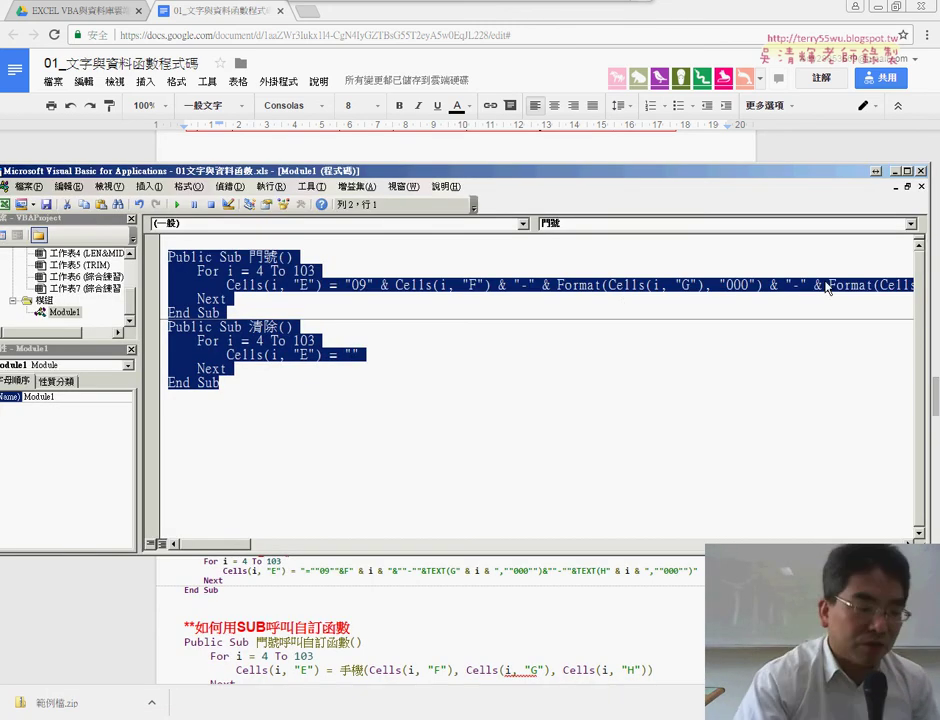
key("ctrl+Home")
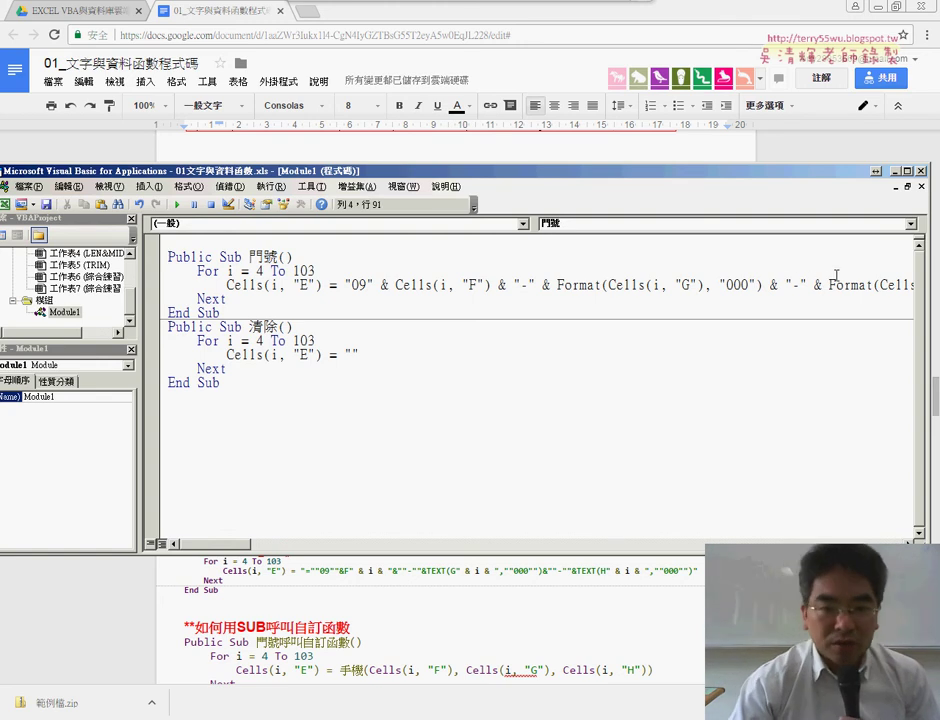
left_click(828, 285)
key("Return")
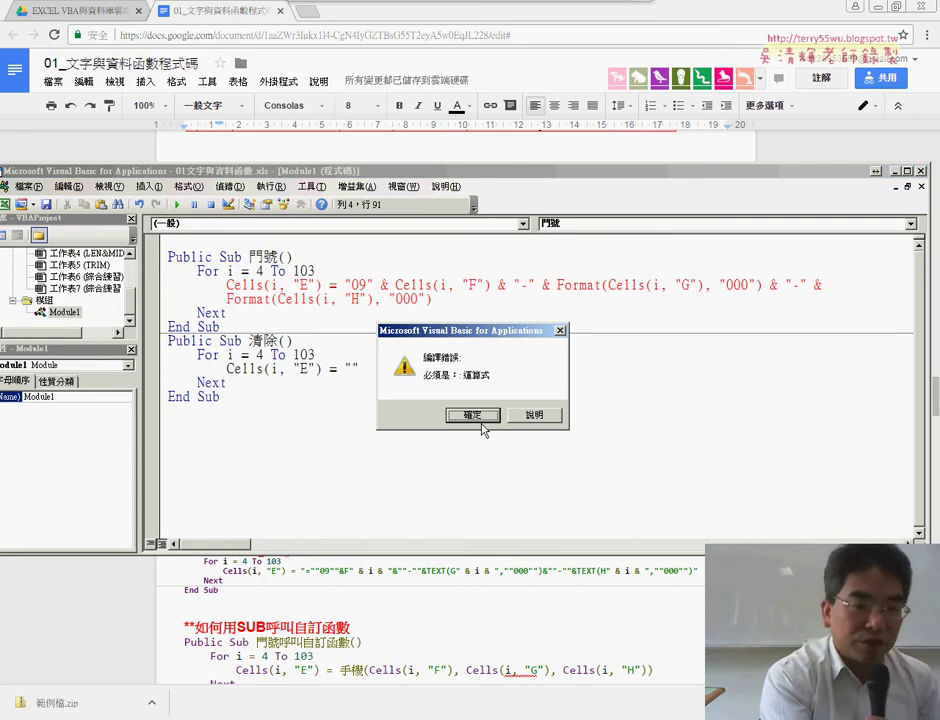
mouse_move(345, 312)
left_mouse_down()
mouse_move(760, 287)
mouse_move(879, 296)
mouse_move(891, 309)
left_mouse_up()
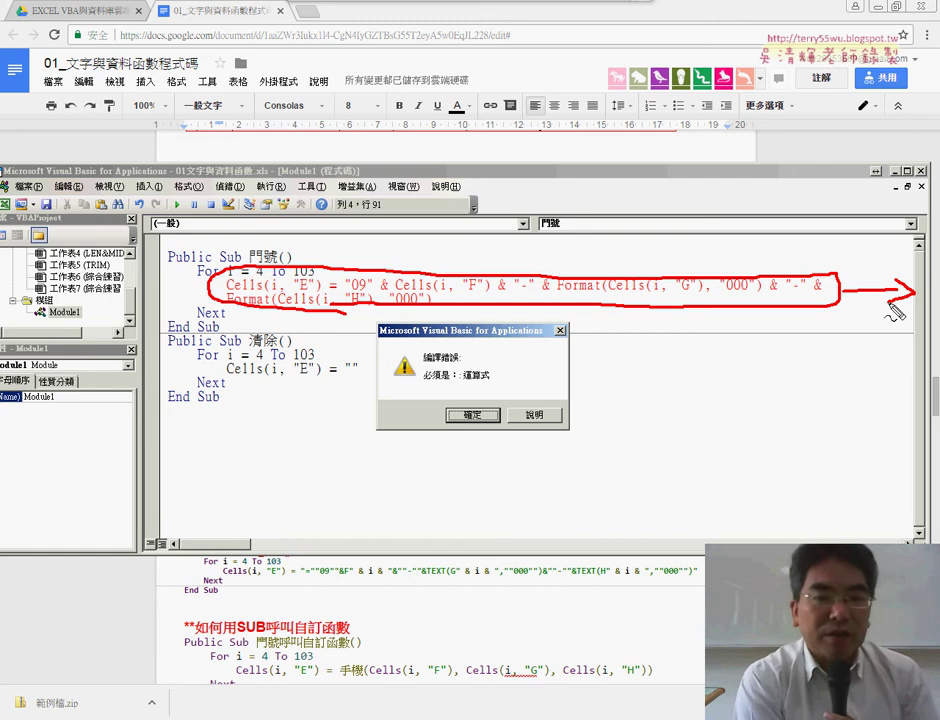
key("Escape")
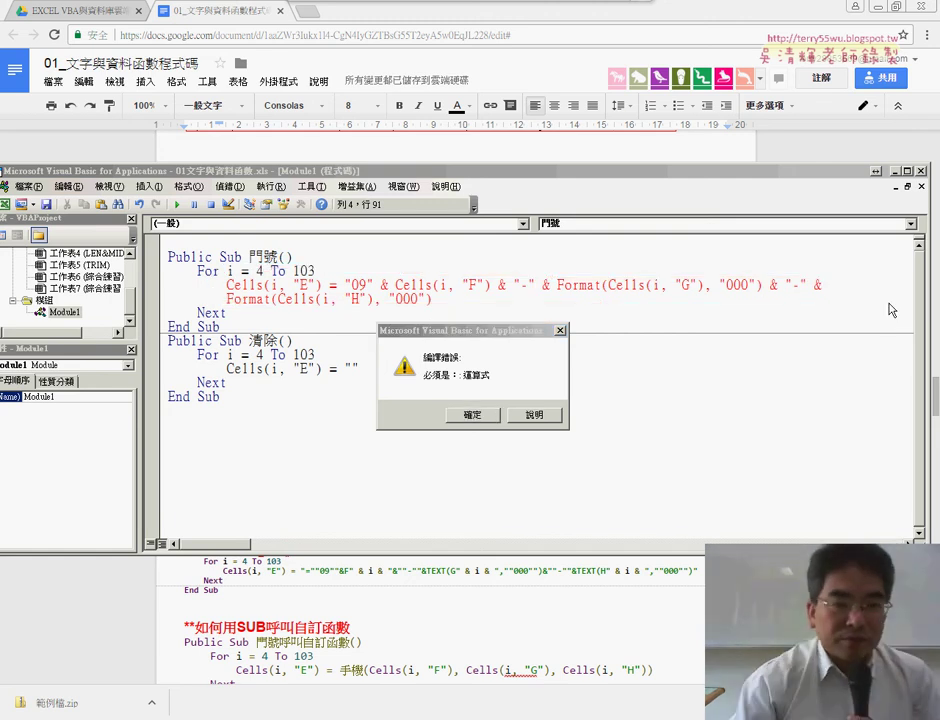
left_click(487, 416)
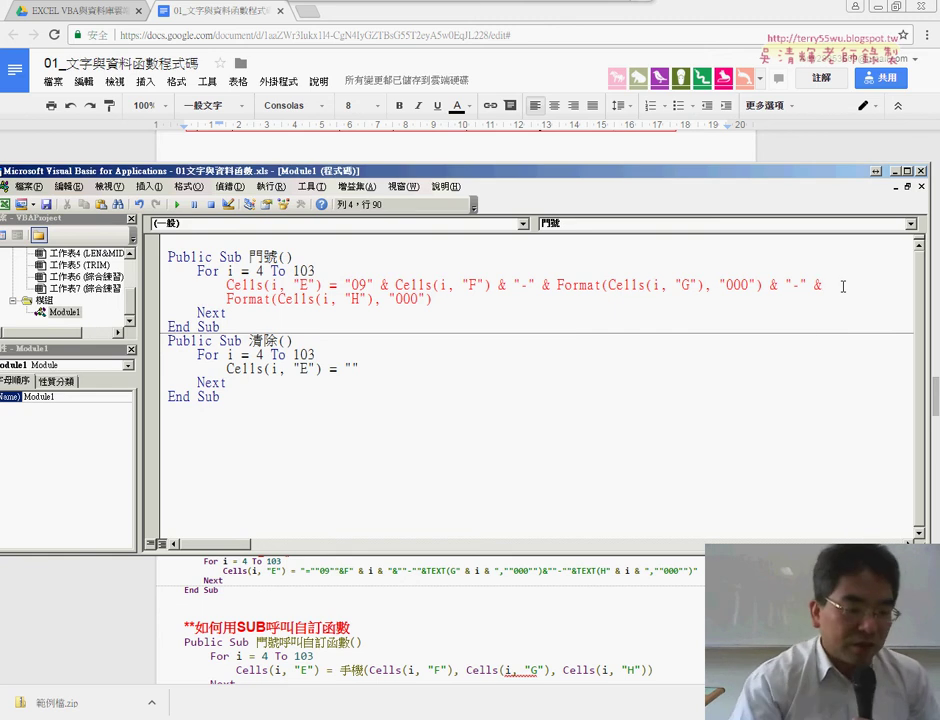
Rejoin the line and add ' _' before the H-column Format, continuing the statement below
key("Delete")
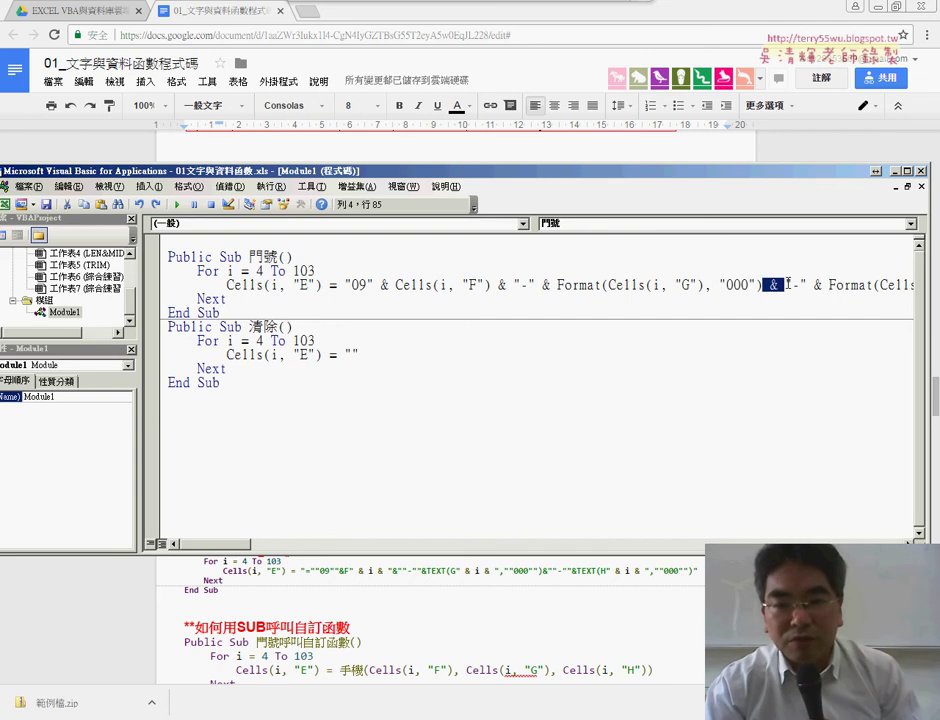
left_click(829, 286)
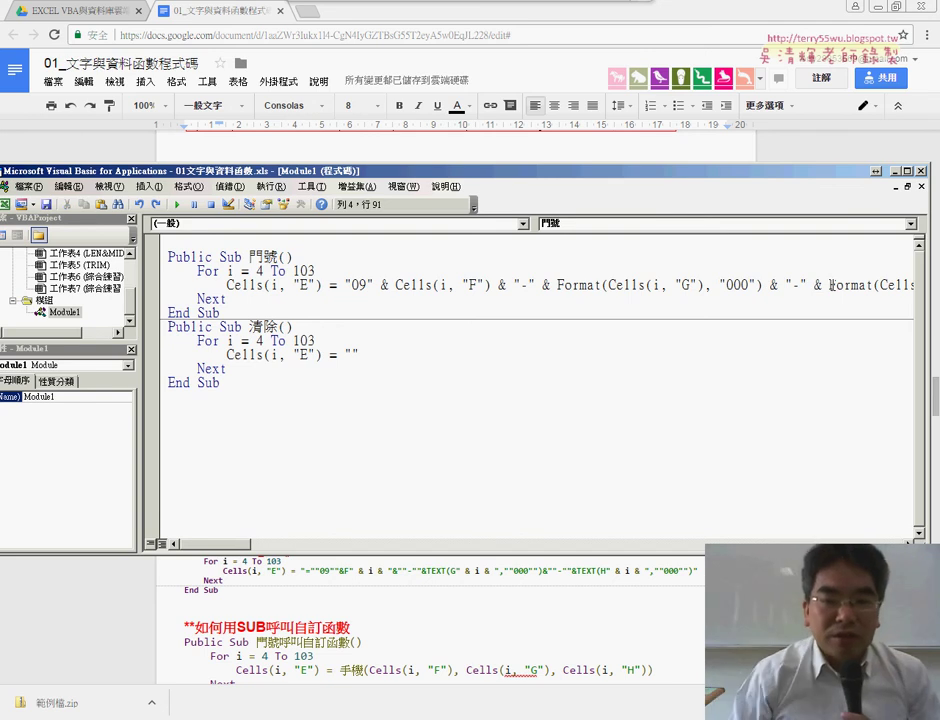
left_click_drag(829, 285, 823, 285)
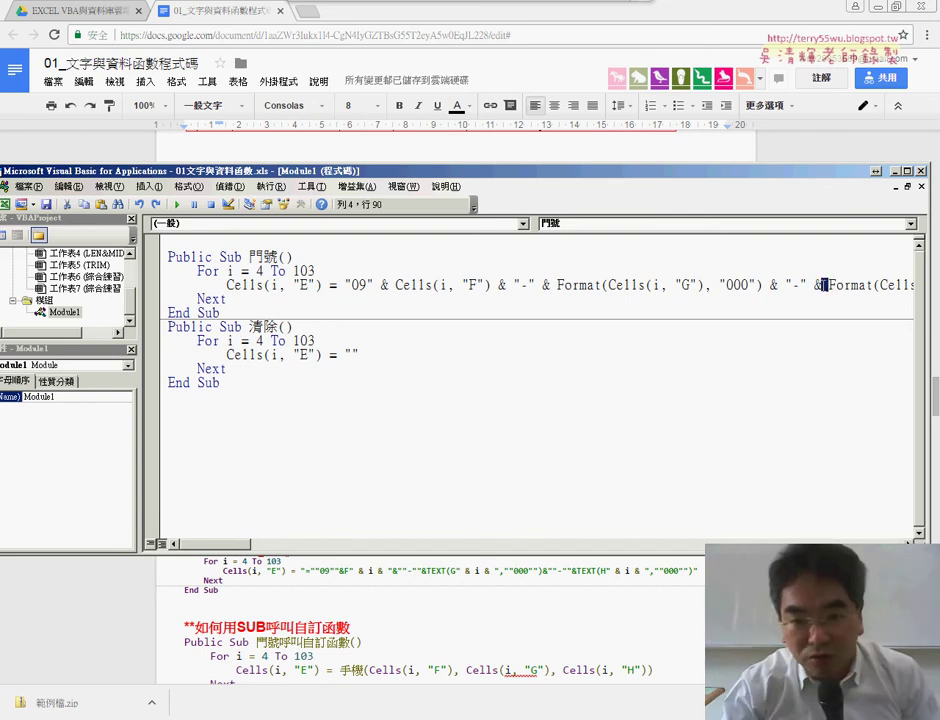
left_click(829, 286)
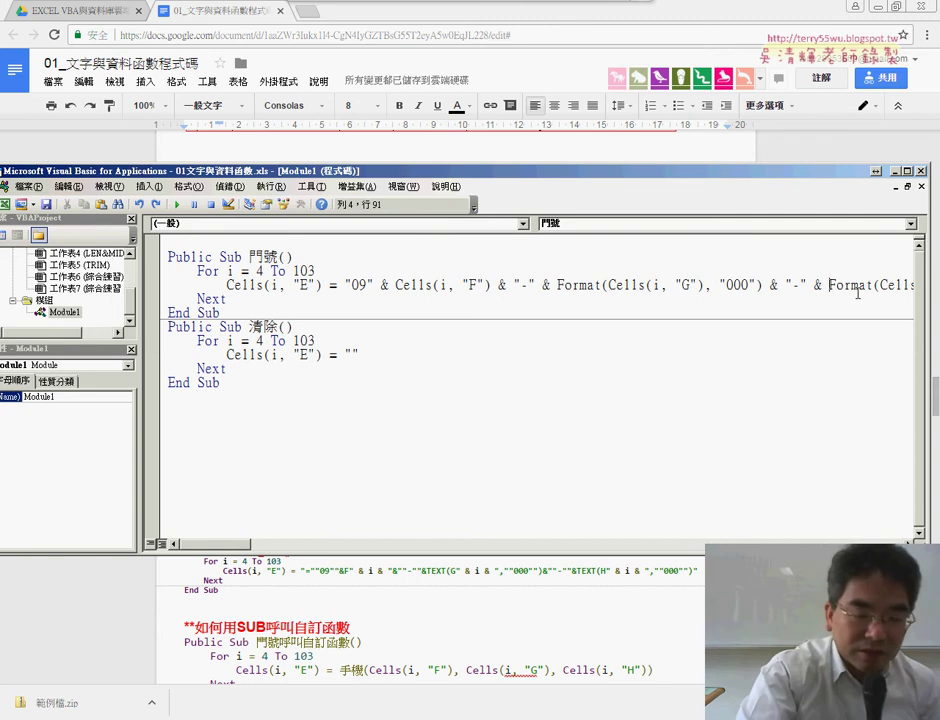
type("_")
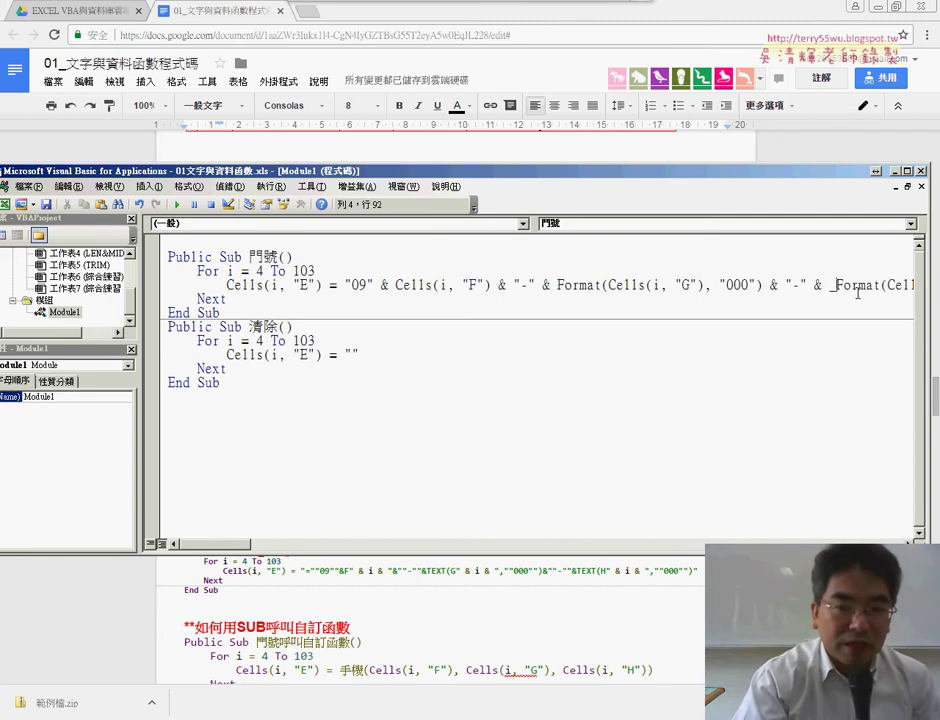
key("Return")
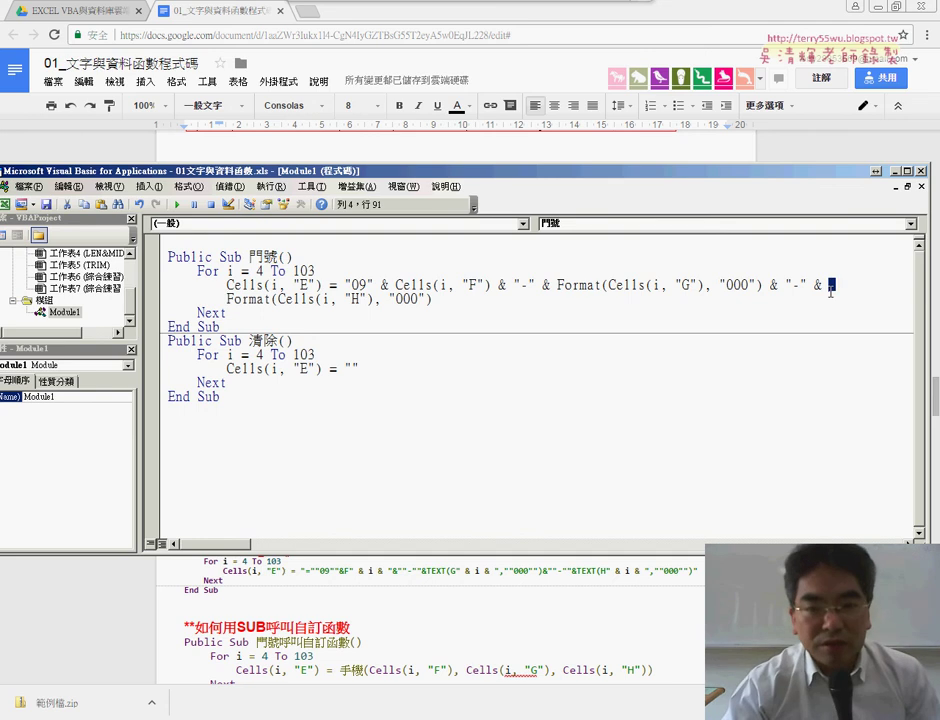
Review the ' & _' line ending and the continued Format(Cells(i, "H"), "000") line
left_click(818, 286)
left_click_drag(818, 286, 830, 286)
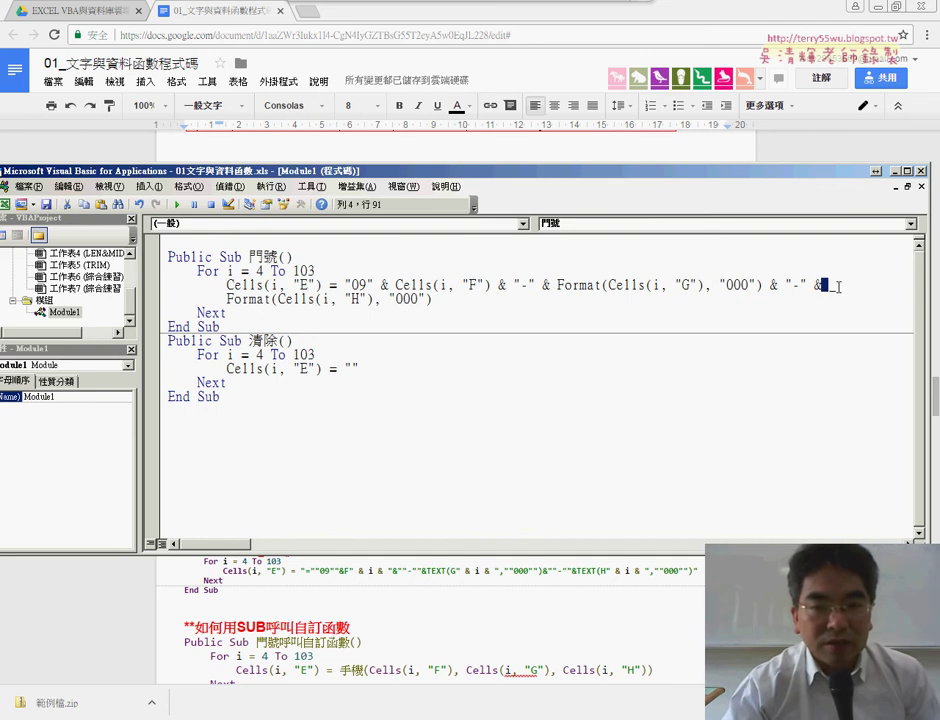
left_click(851, 286)
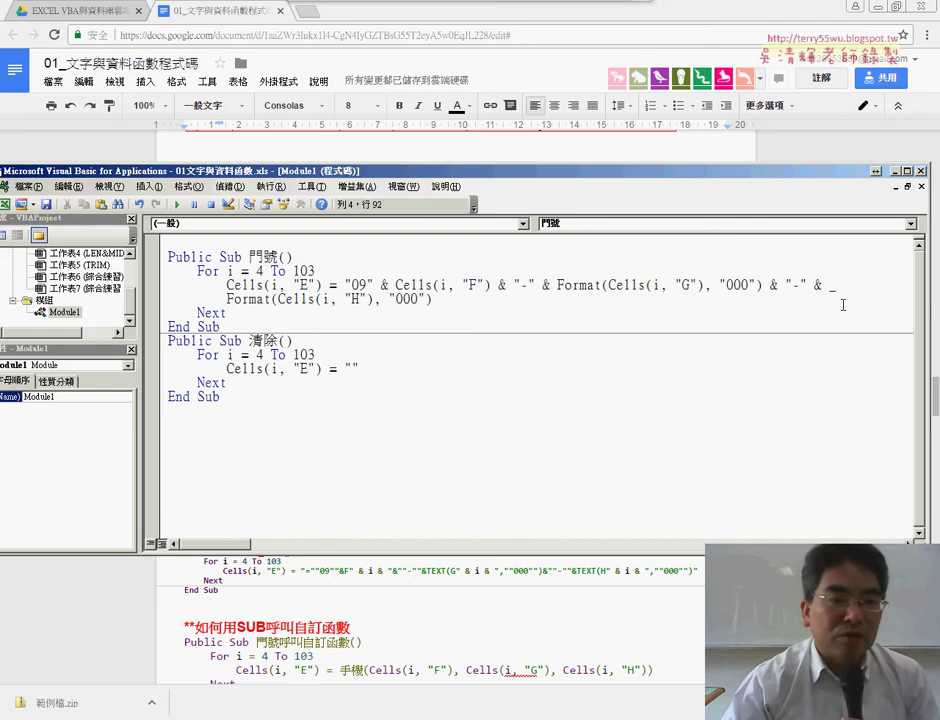
left_click_drag(432, 299, 221, 299)
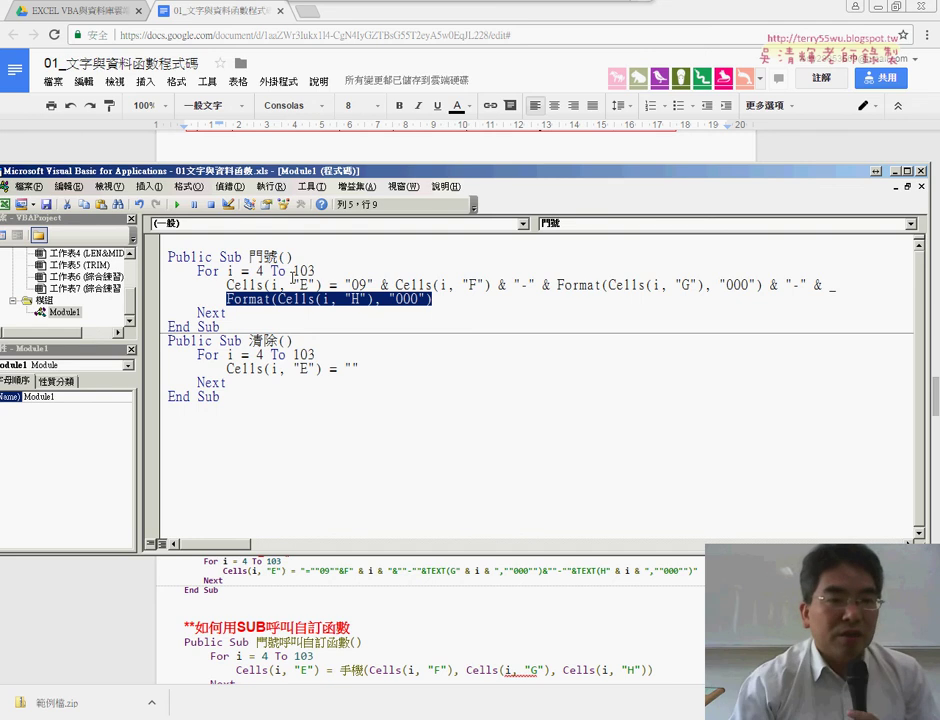
left_click_drag(391, 172, 448, 359)
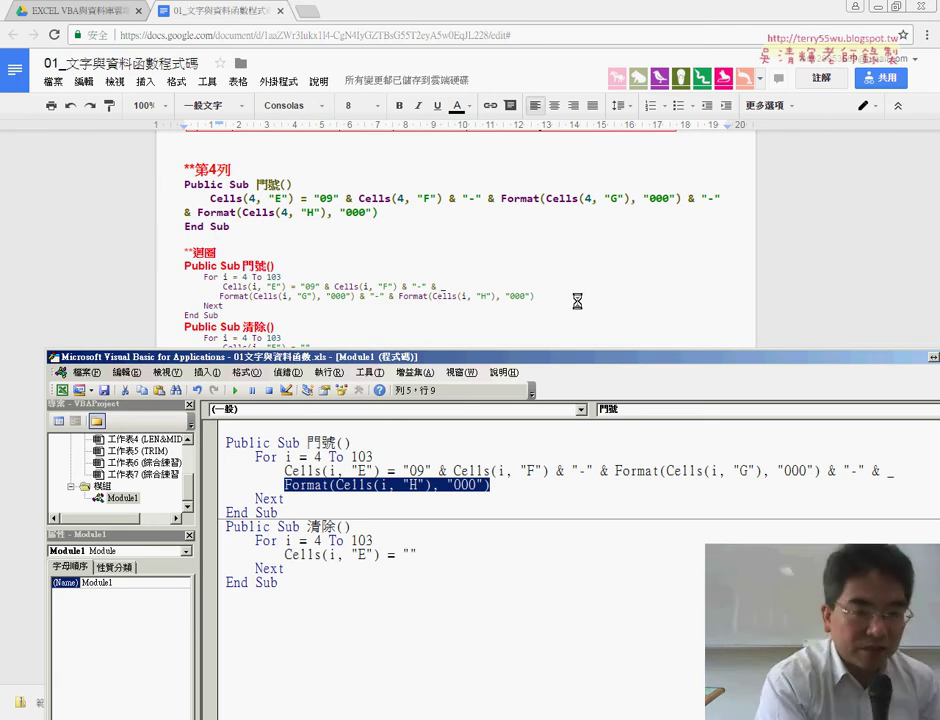
Highlight the underscore in the notes, then return from the VBA editor to Excel with Alt+F11
left_click_drag(441, 296, 446, 300)
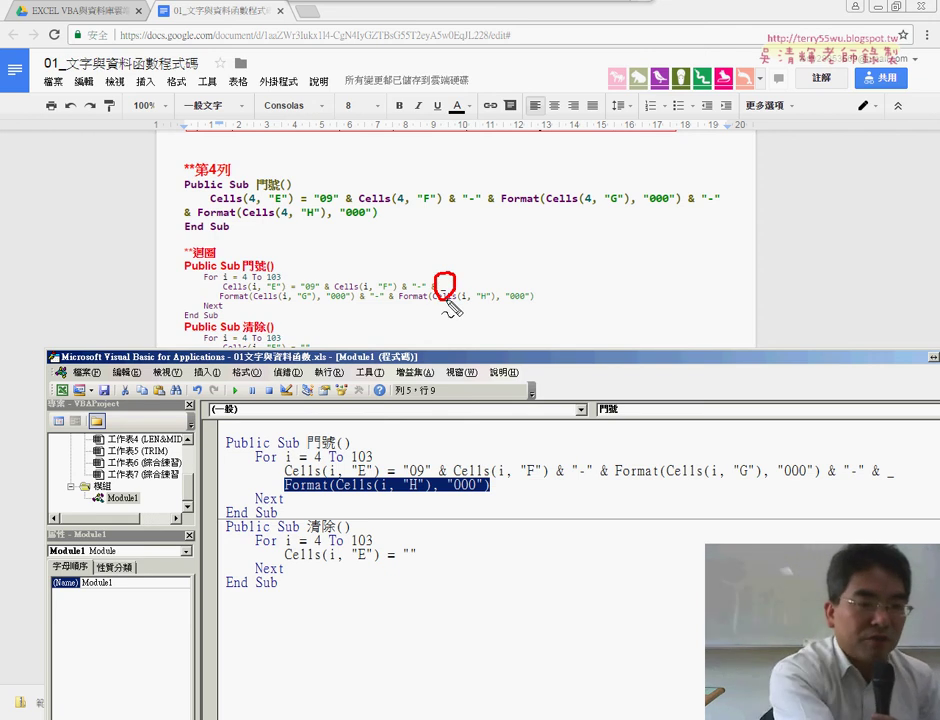
key("Escape")
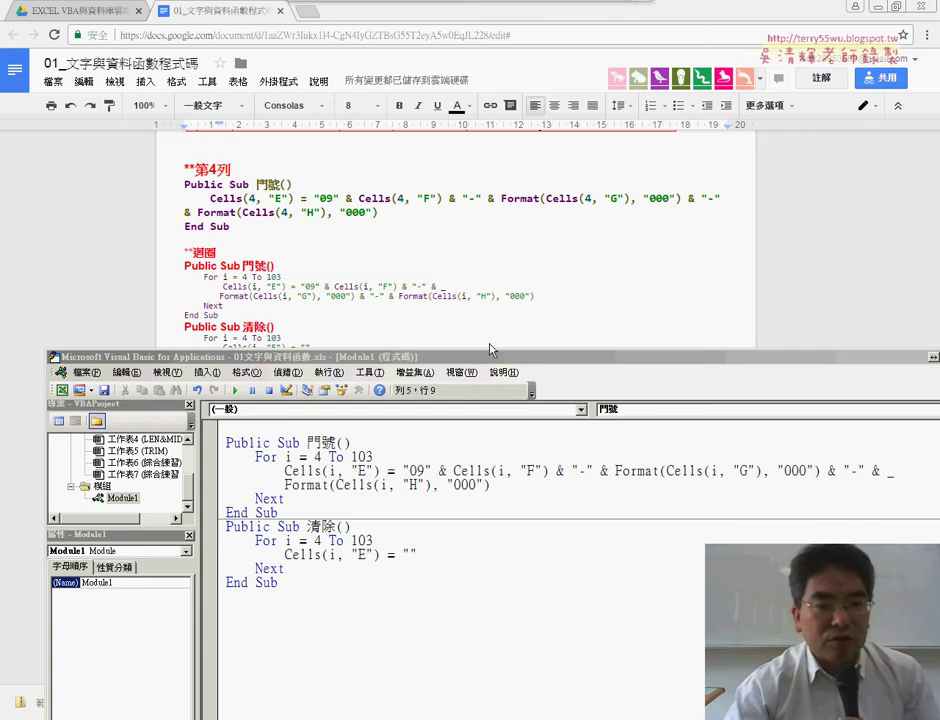
left_click_drag(490, 350, 438, 225)
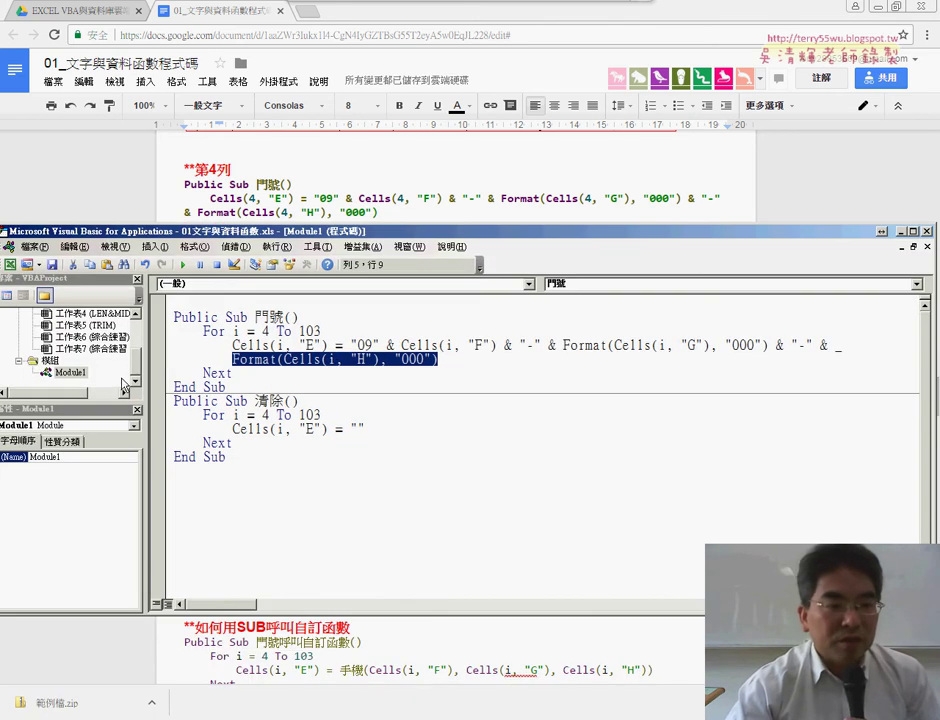
left_click(221, 304)
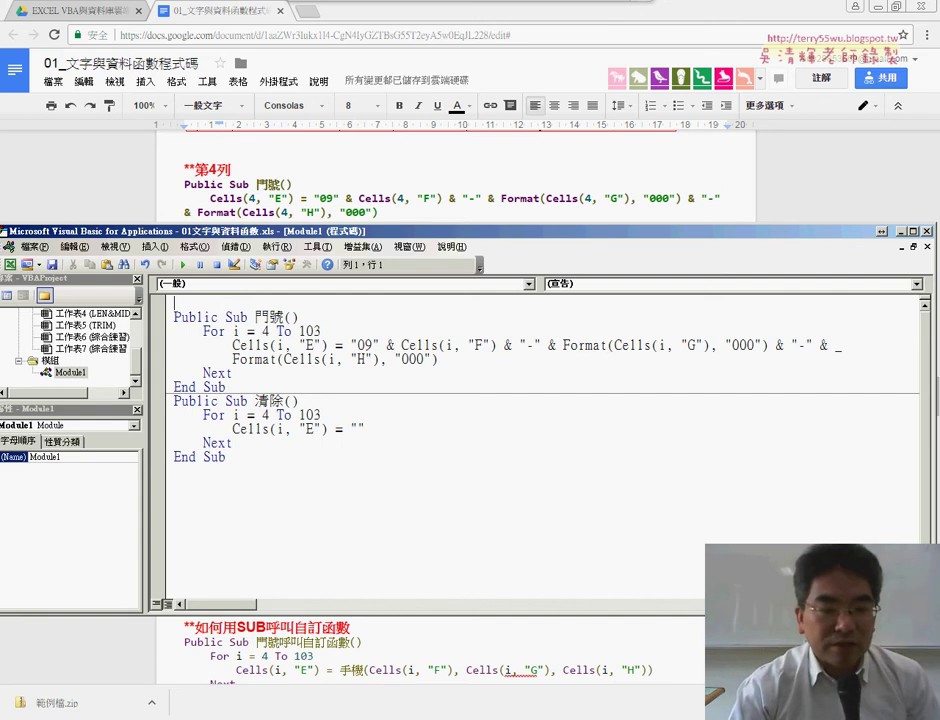
key("alt+F11")
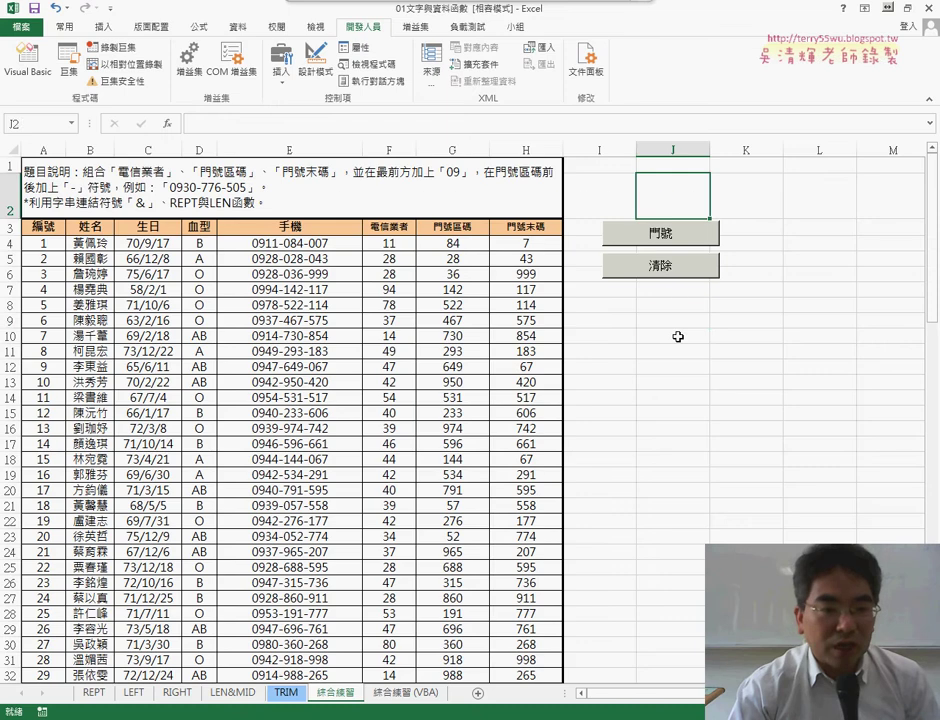
Run 清除 and then 門號 to clear and refill column E with phone numbers
left_click(675, 320)
left_click(668, 268)
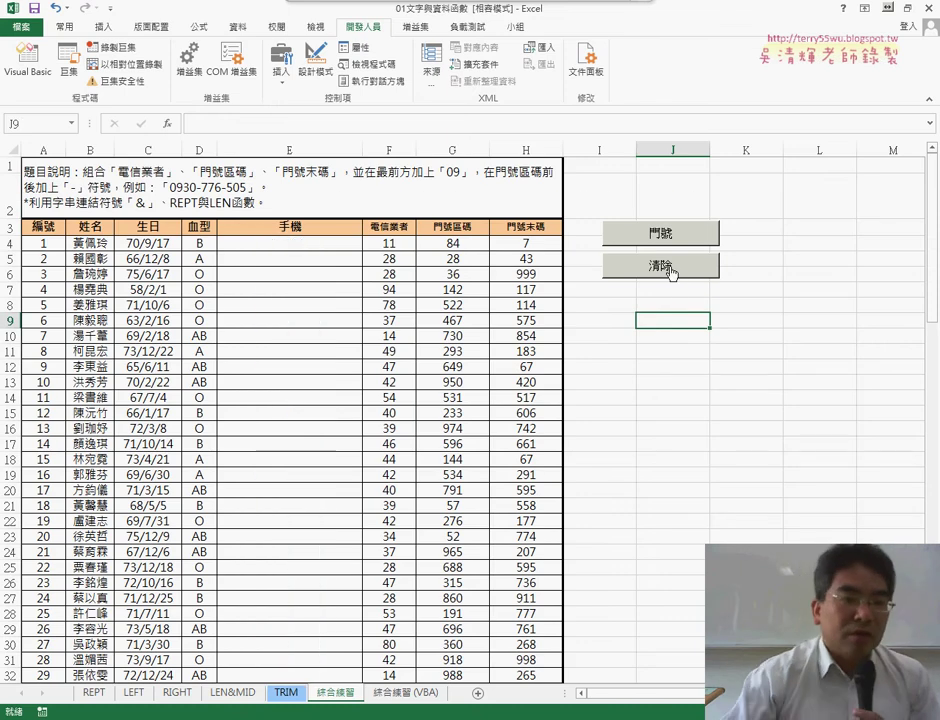
left_click(672, 237)
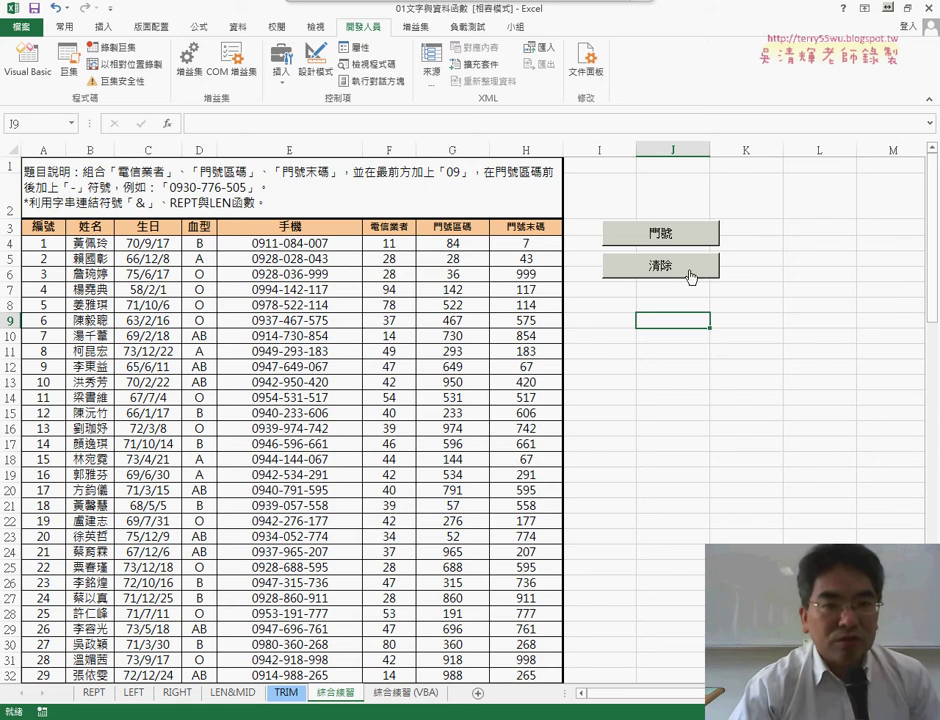
Select both the 清除 and 門號 buttons and delete them from the sheet
right_click(704, 272)
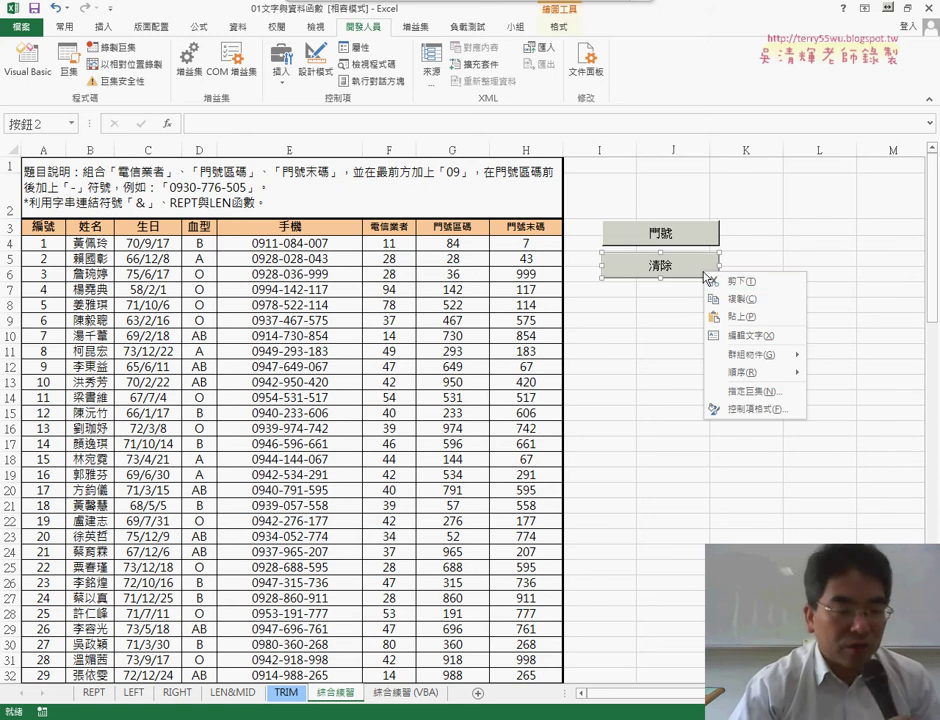
left_click(667, 230, "ctrl")
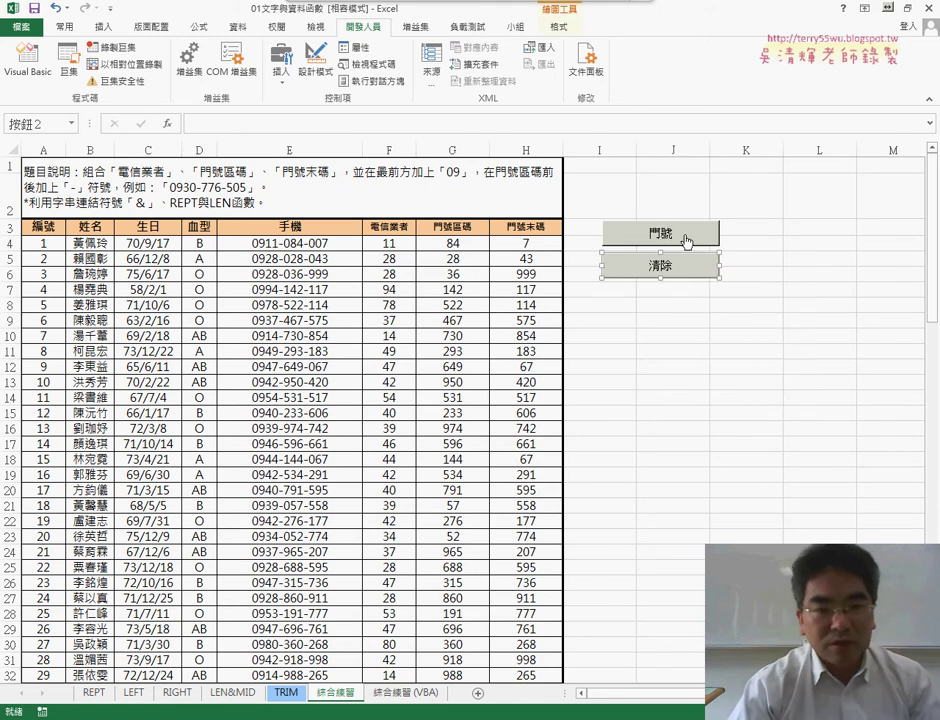
key("Delete")
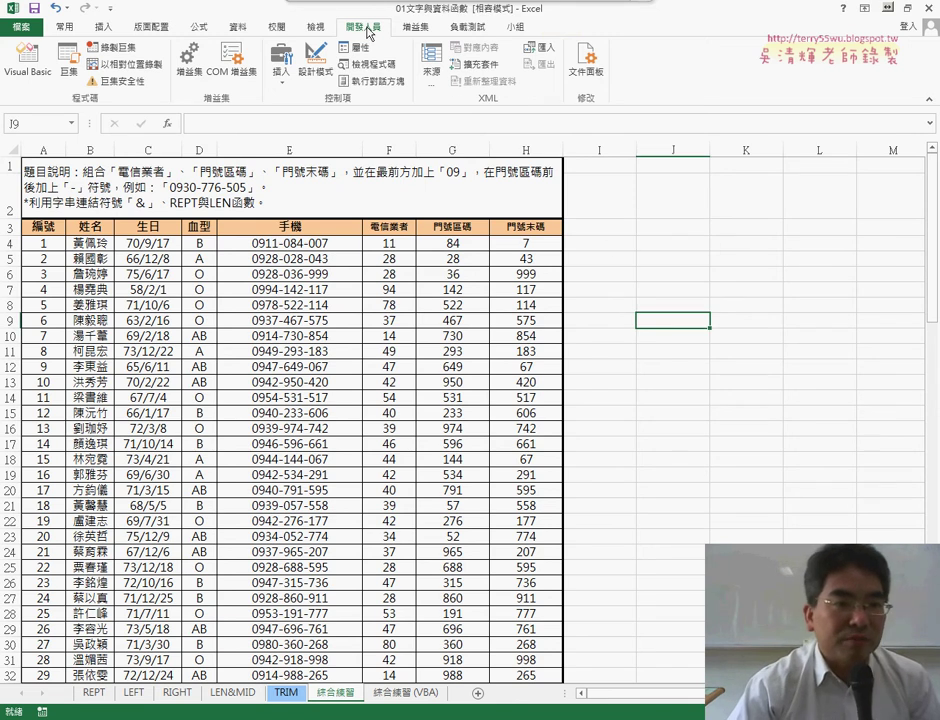
Draw a Form Controls button beside the table near column J from the Developer Insert menu
left_click(282, 70)
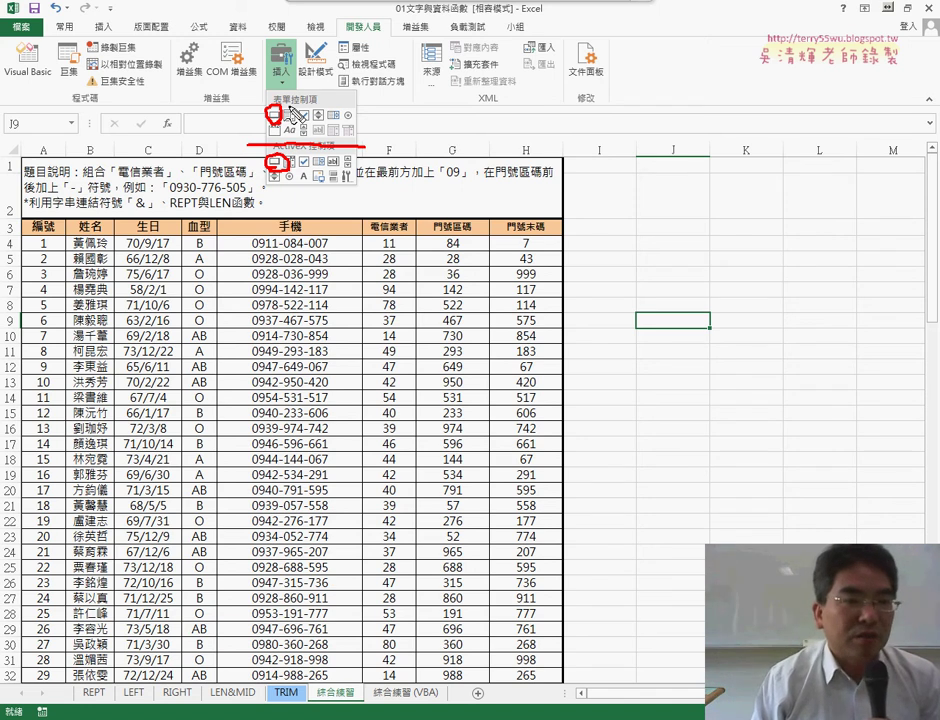
key("Escape")
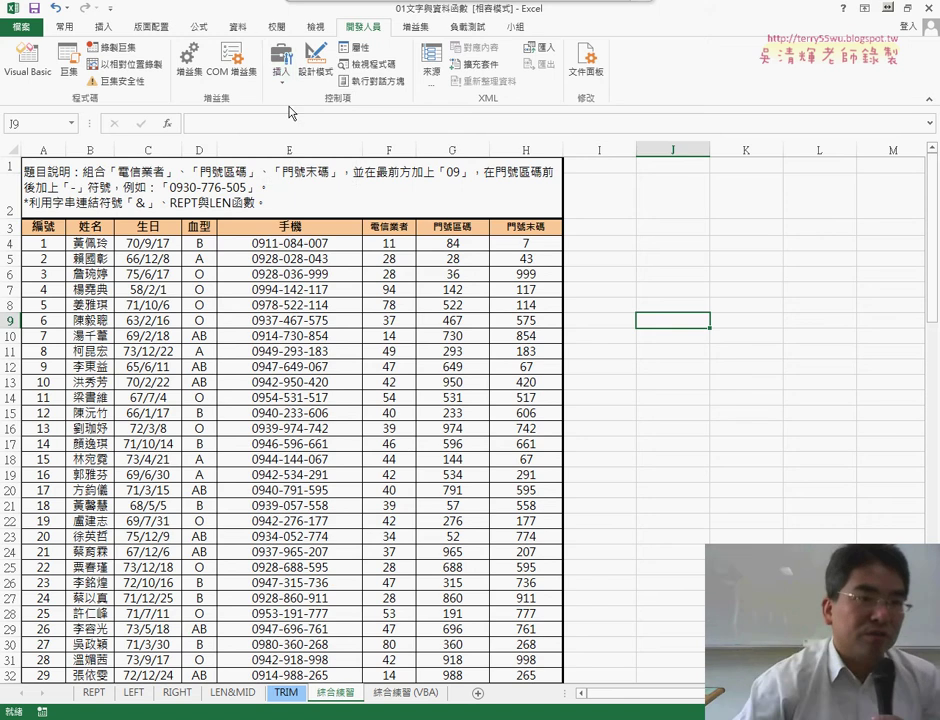
left_click(281, 72)
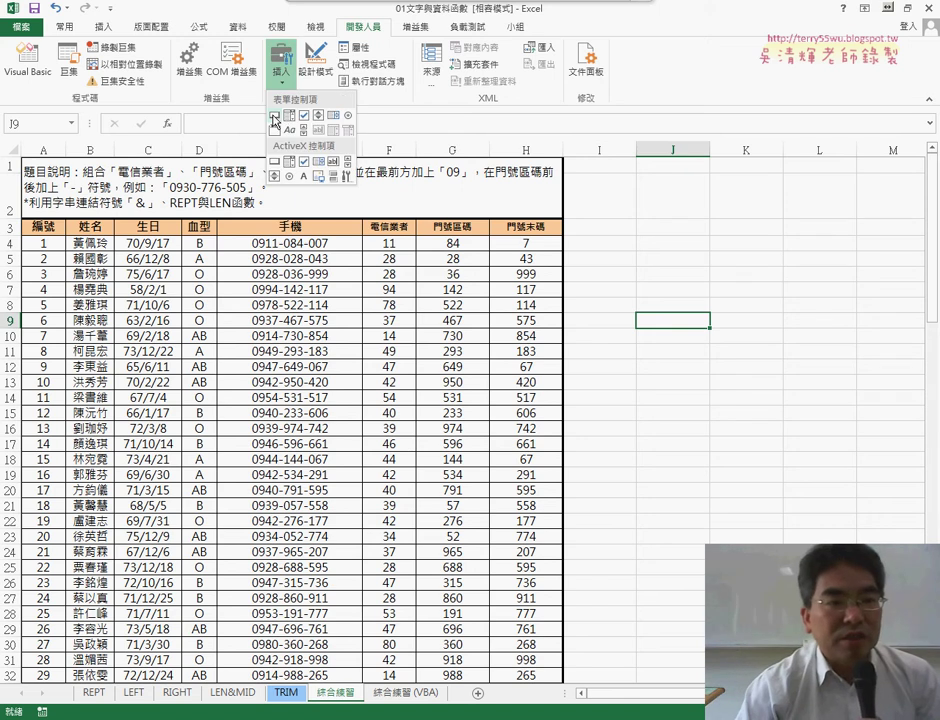
left_click(274, 119)
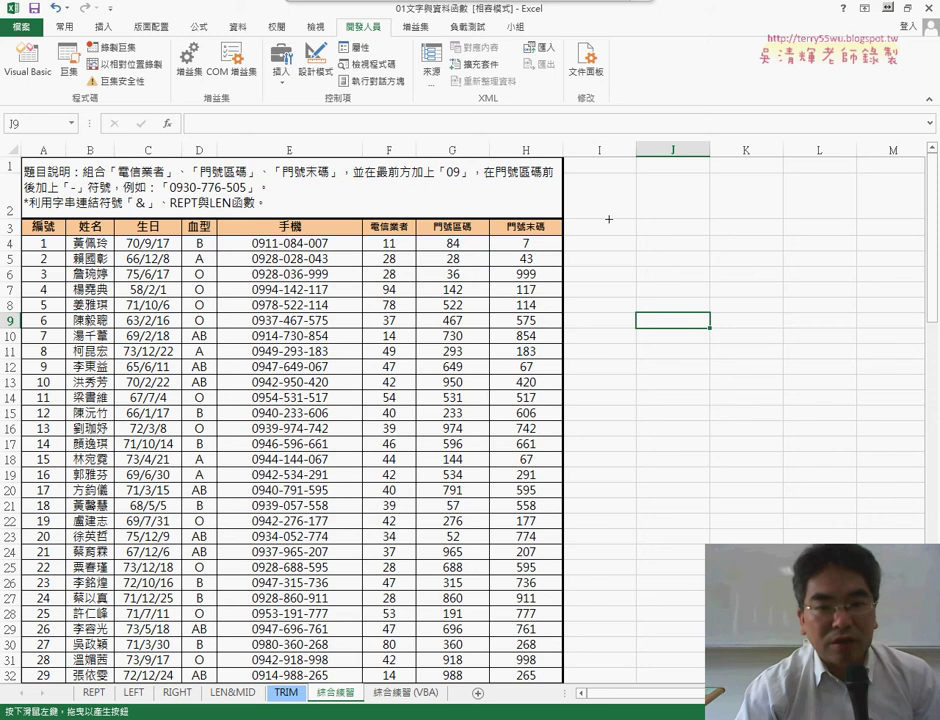
left_click_drag(609, 219, 722, 249)
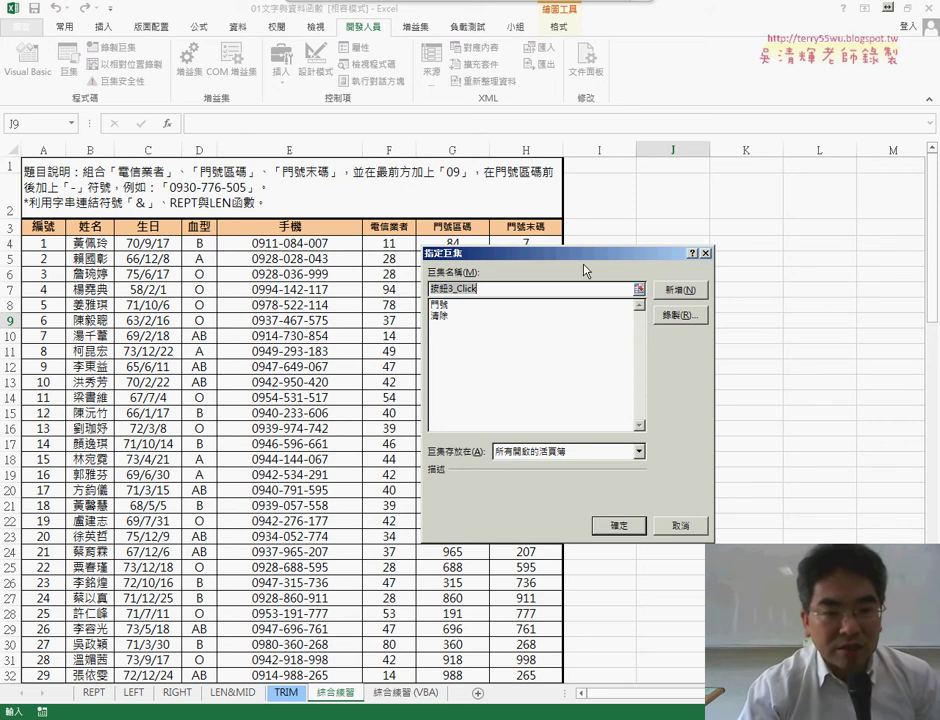
Choose 門號 in the Assign Macro dialog and confirm it for the new button
left_click(445, 304)
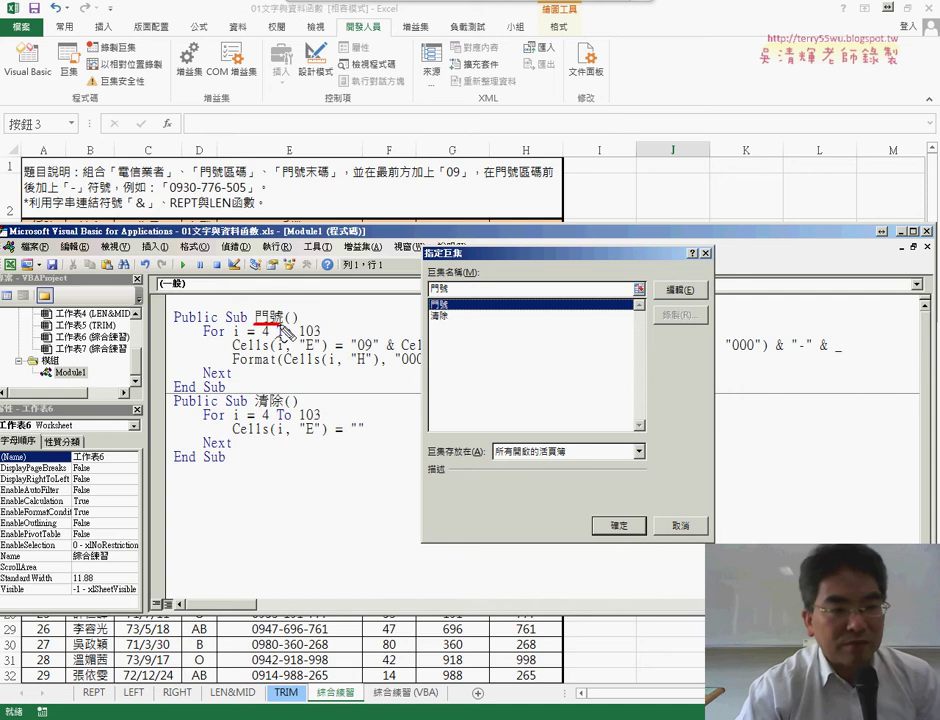
left_click_drag(258, 296, 440, 299)
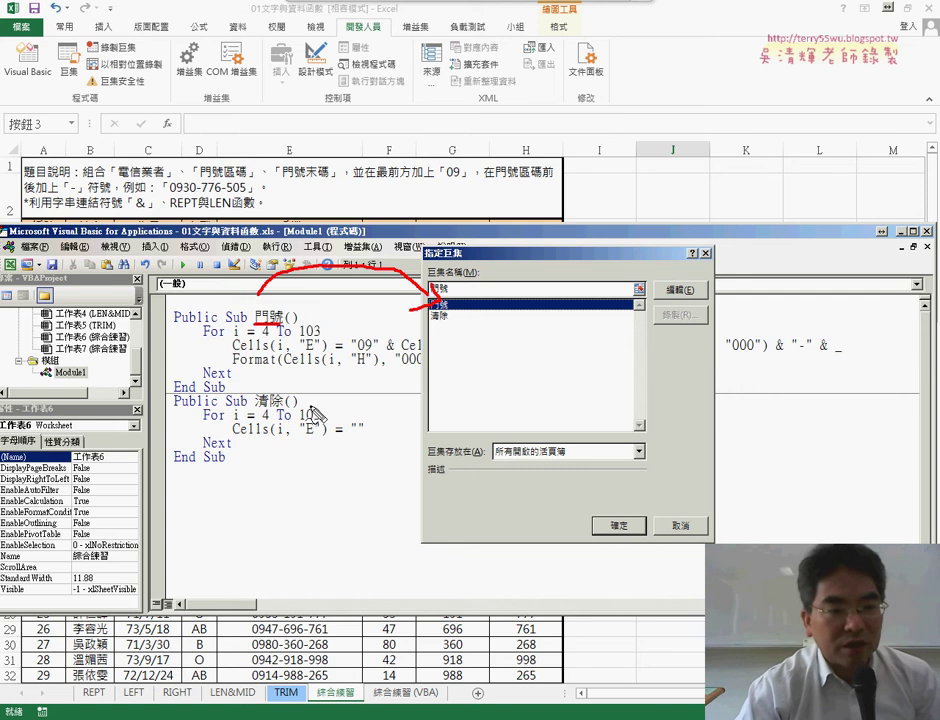
left_click_drag(265, 412, 441, 328)
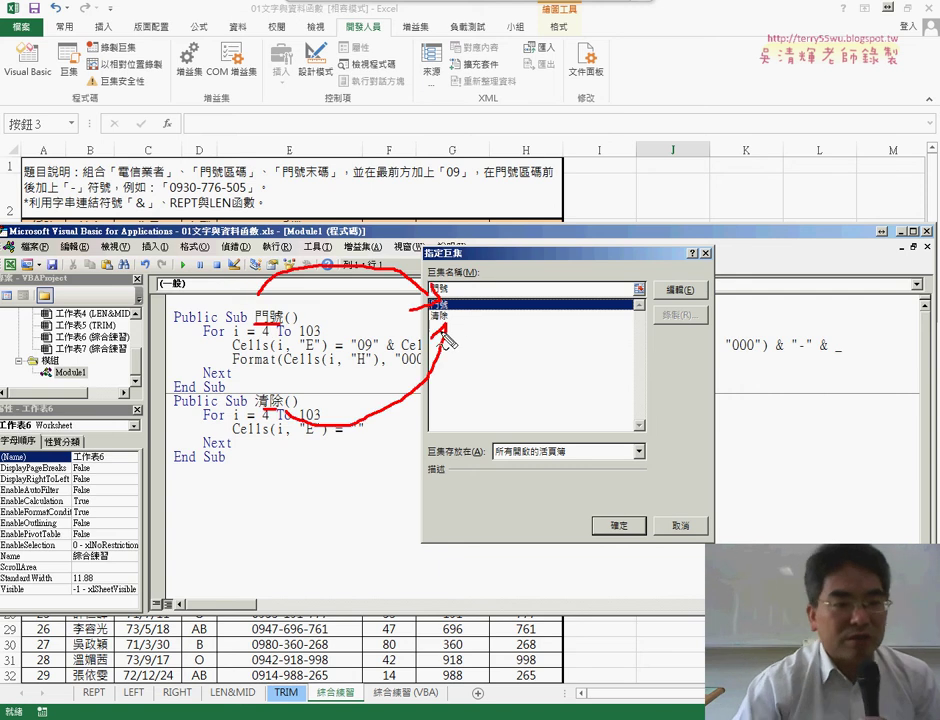
key("Escape")
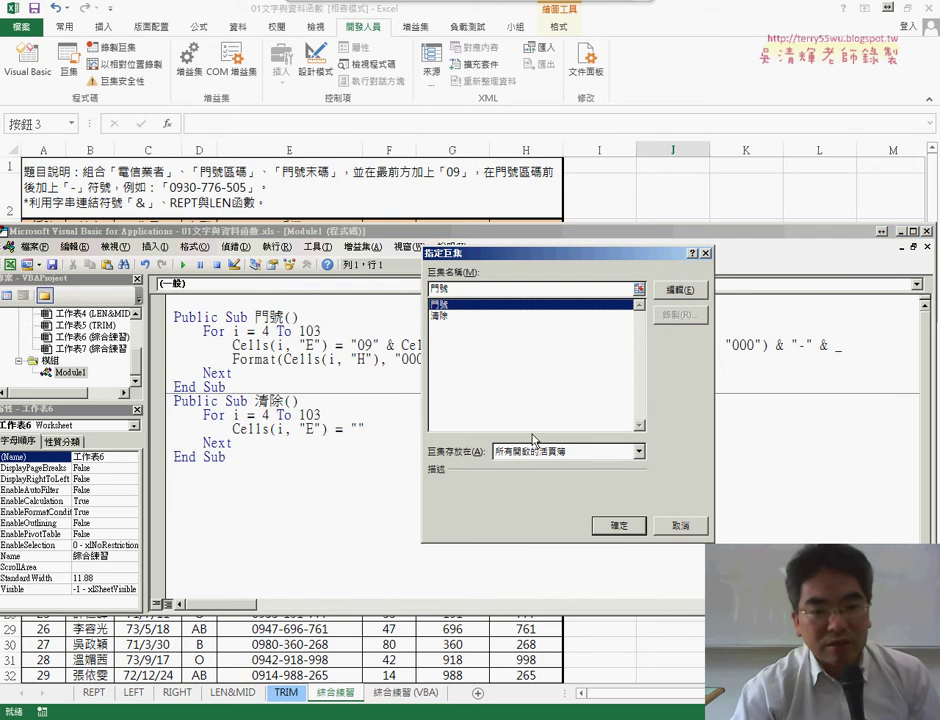
left_click(619, 525)
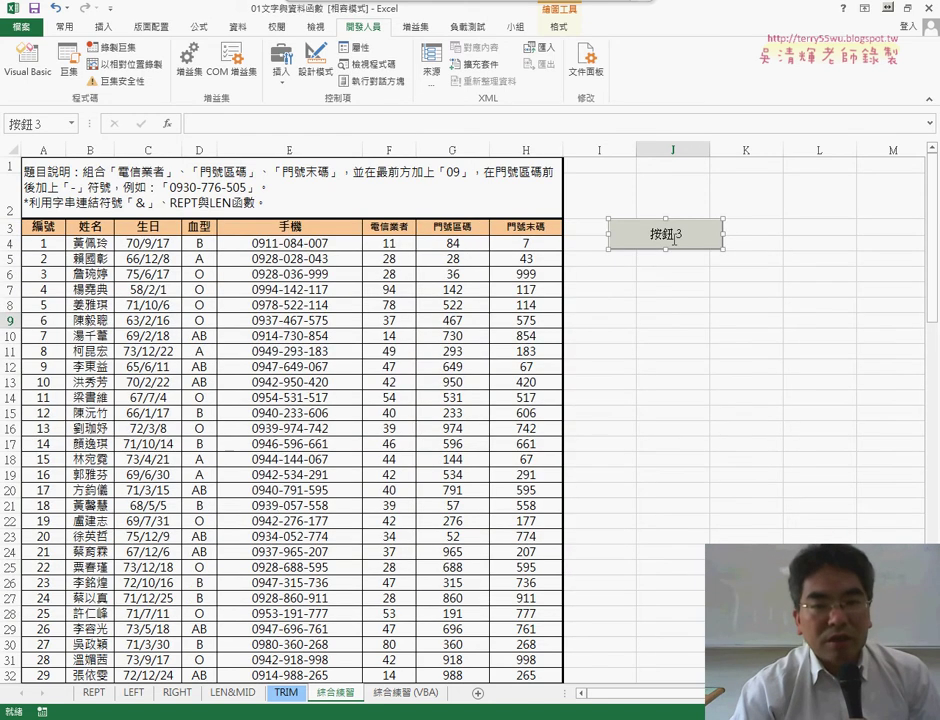
Verify the new button is assigned the 門號 macro, copying the macro name
right_click(715, 238)
left_click(780, 354)
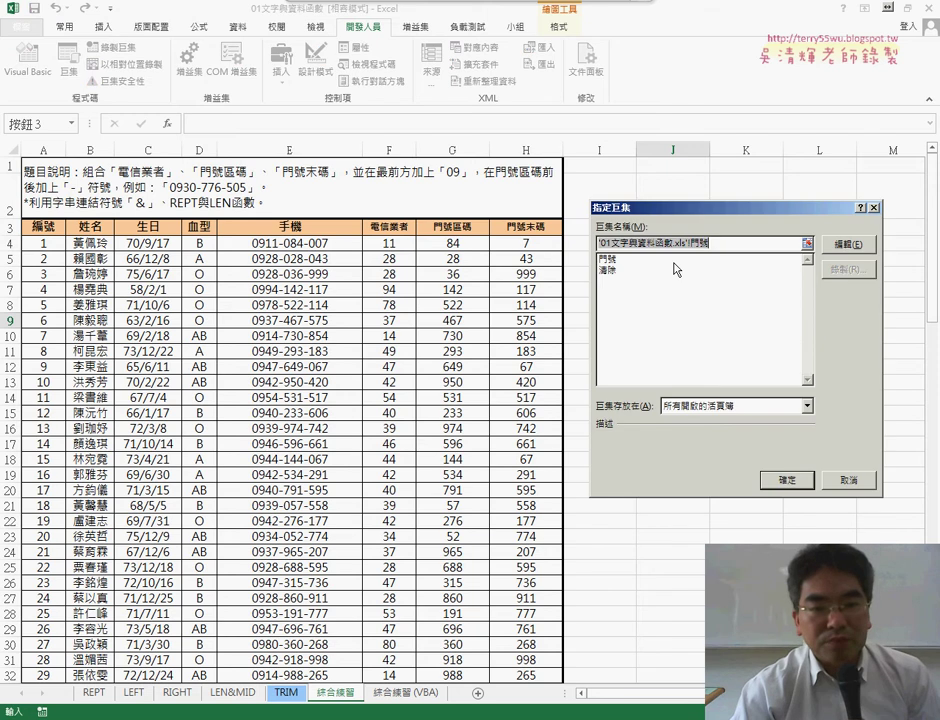
left_click(607, 259)
right_click(615, 243)
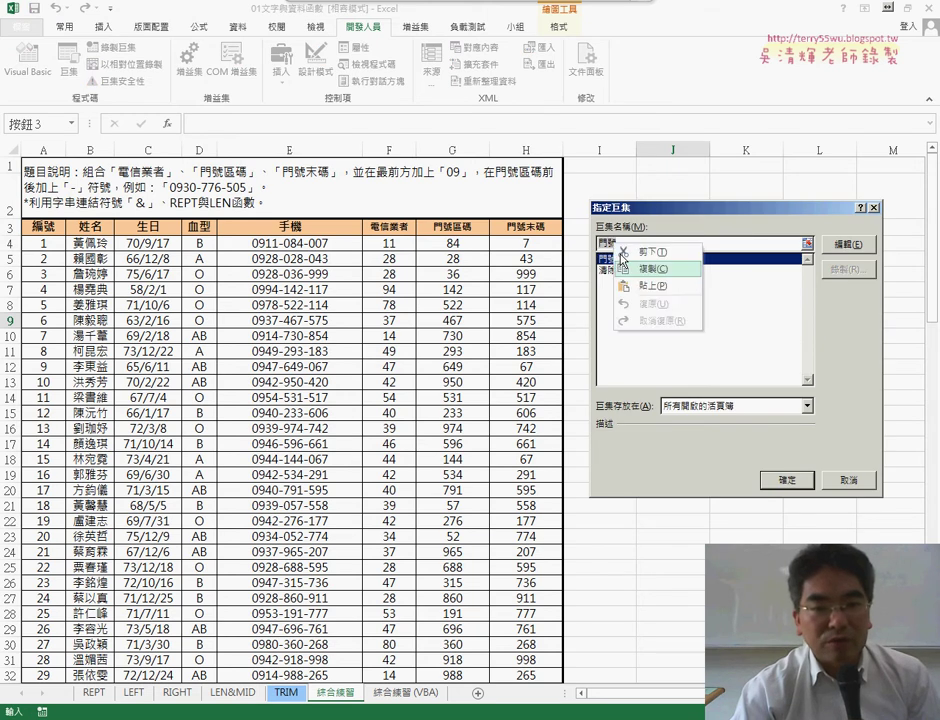
left_click(640, 268)
left_click(786, 479)
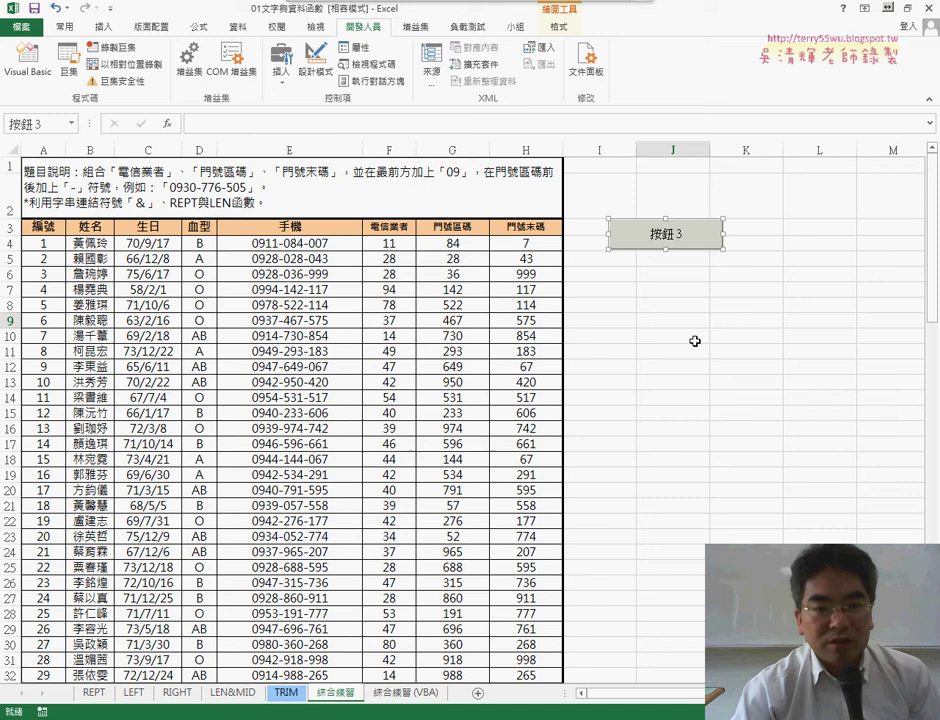
Replace the button's caption with 門號
left_click(664, 233)
left_click_drag(684, 234, 648, 234)
key("Delete")
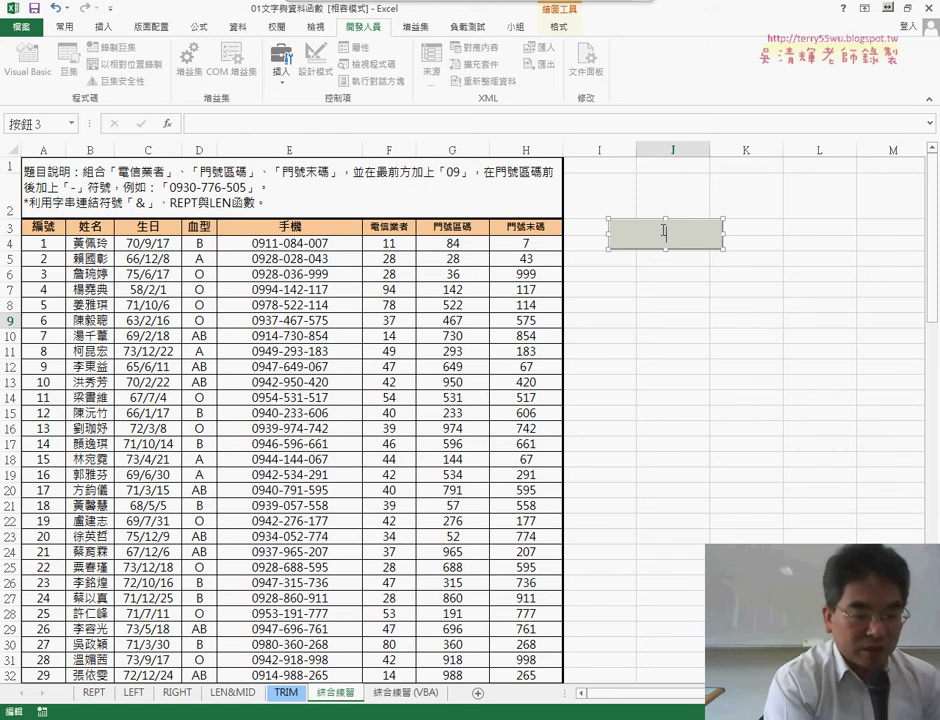
type("門號")
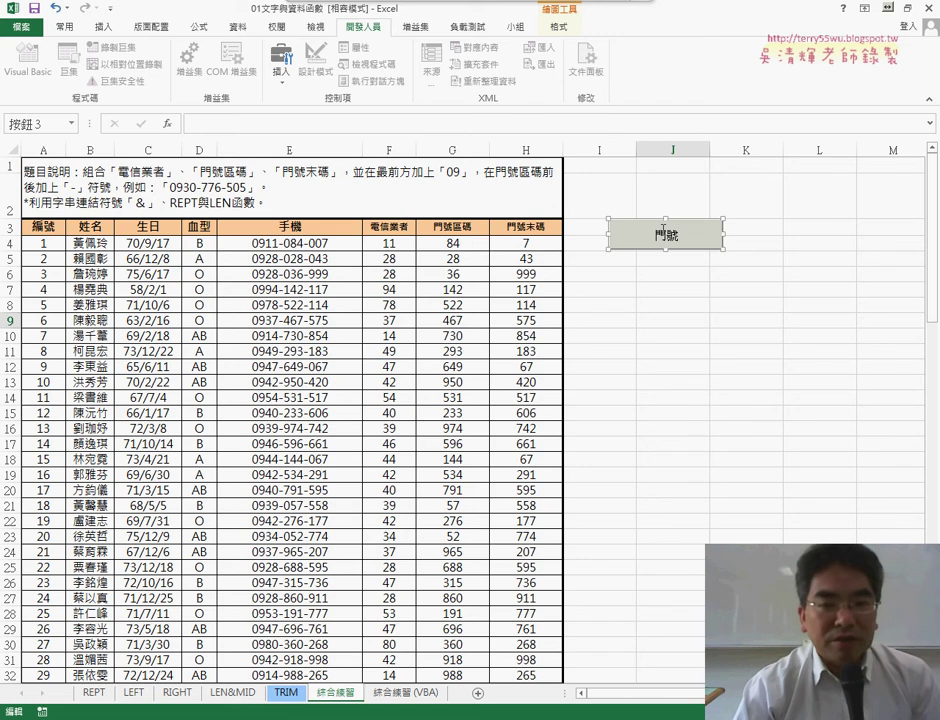
left_click(672, 305)
Copy the 門號 button and paste a duplicate beneath it
right_click(684, 248)
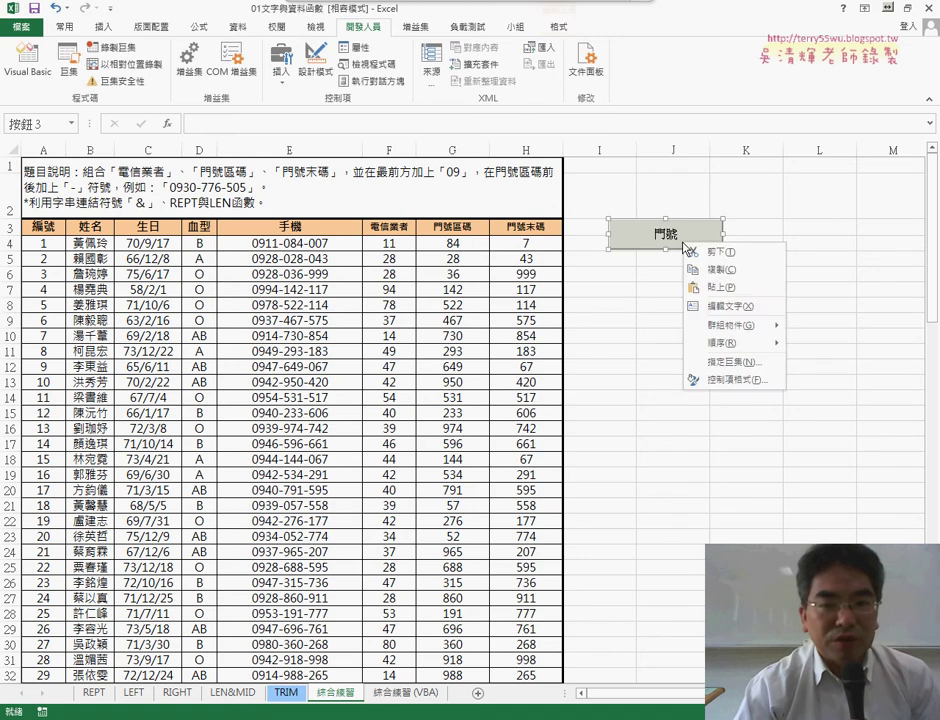
left_click(628, 262)
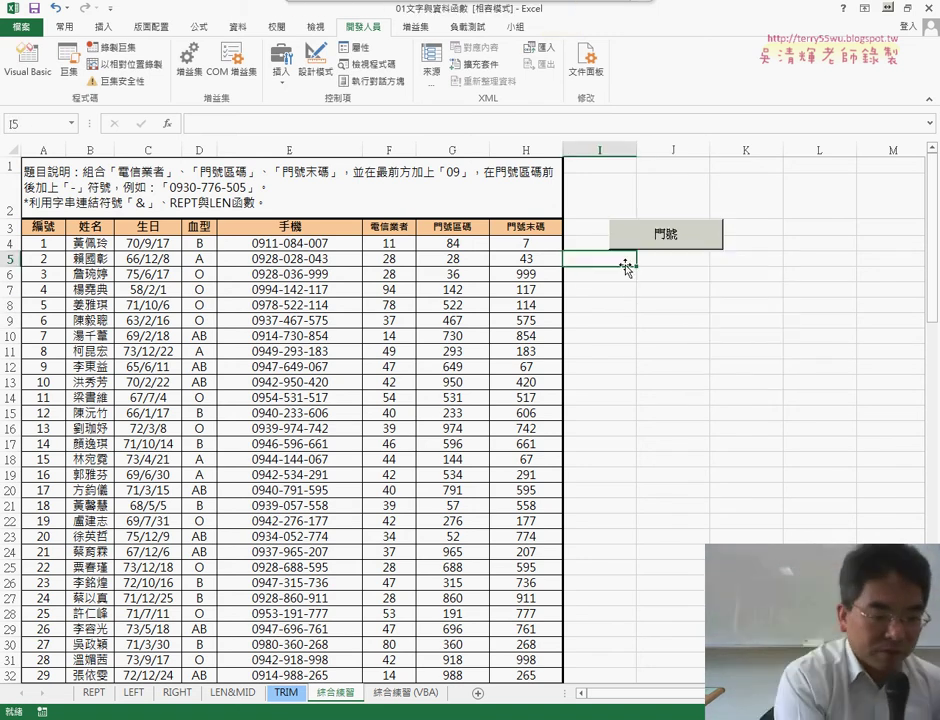
key("ctrl+v")
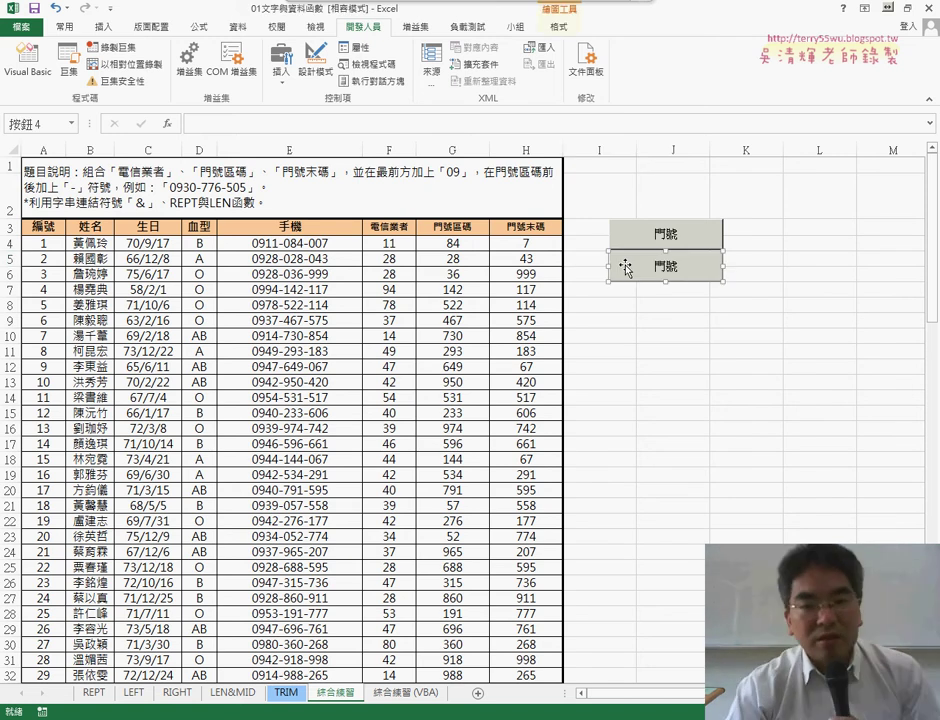
Nudge the duplicate button down slightly and assign it the 清除 macro
left_click_drag(659, 257, 659, 265)
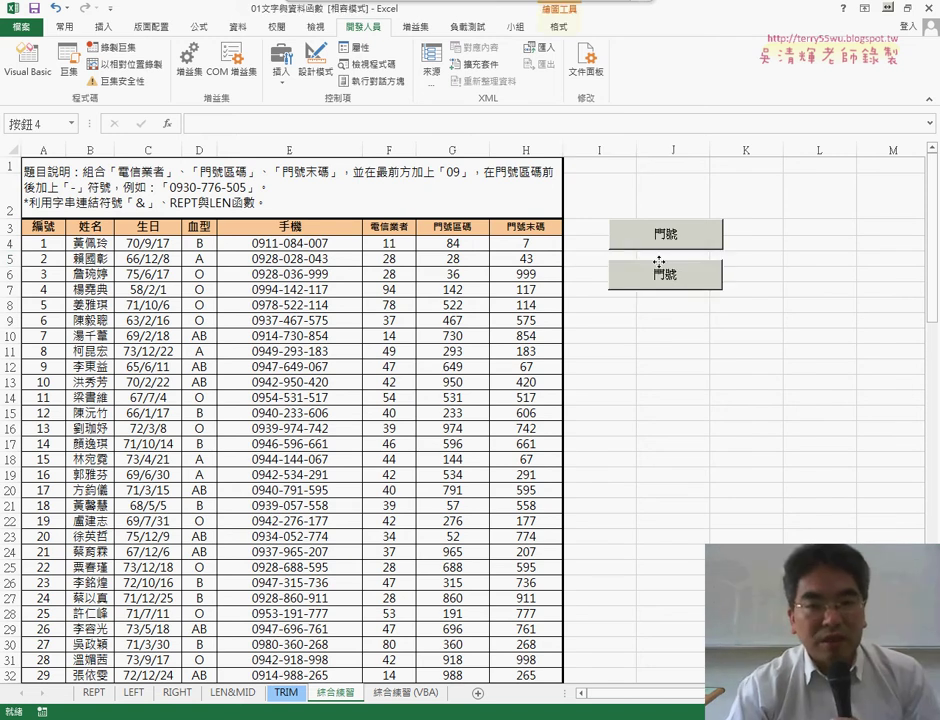
right_click(659, 270)
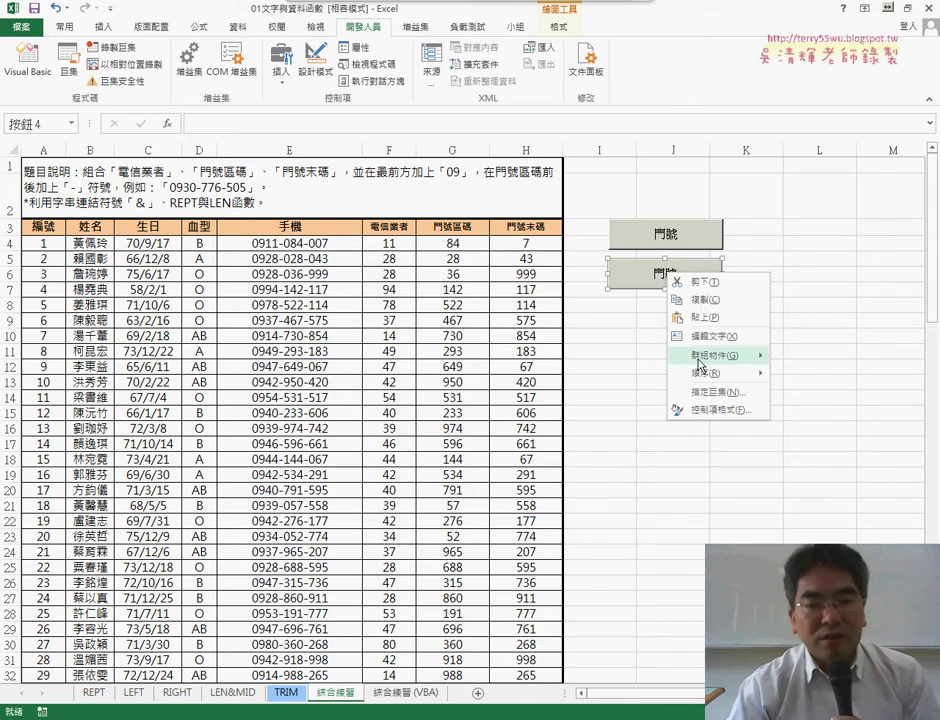
left_click(709, 392)
left_click(578, 302)
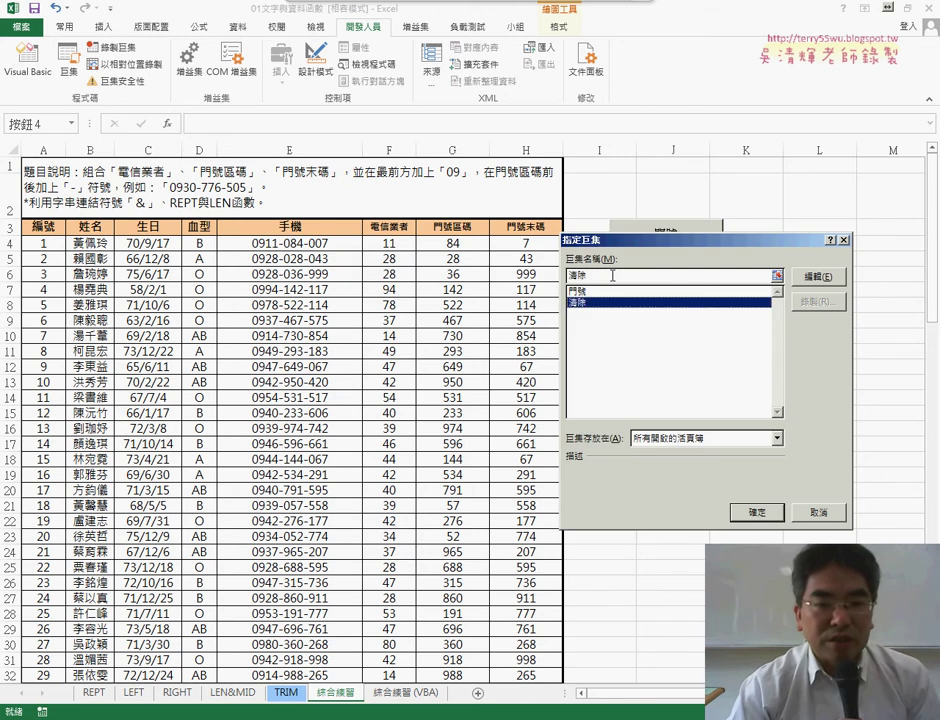
right_click(581, 277)
left_click(611, 298)
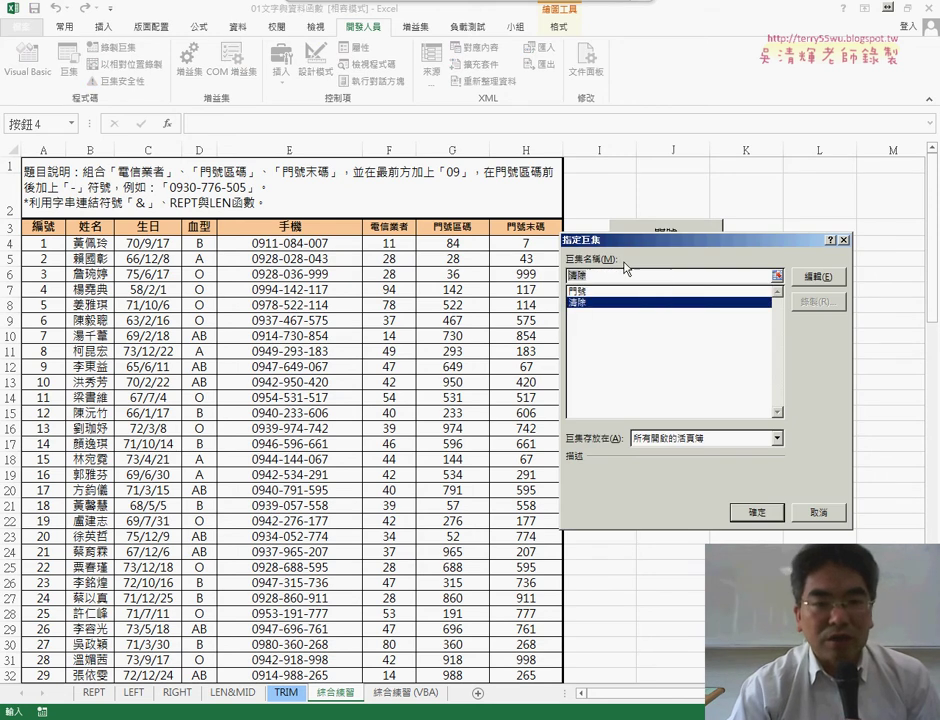
left_click_drag(670, 240, 665, 311)
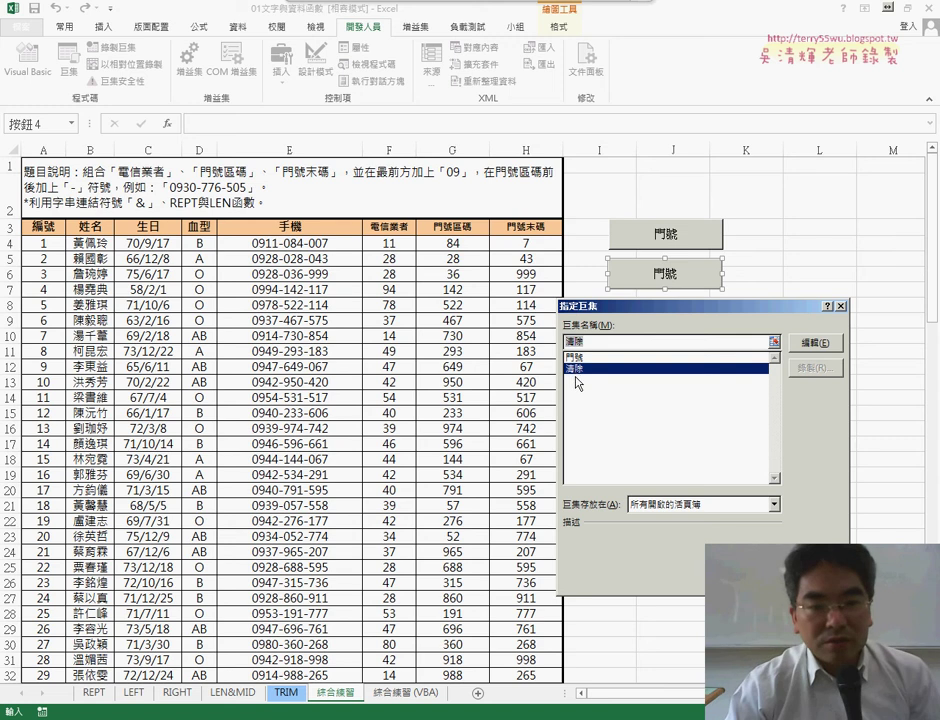
right_click(590, 342)
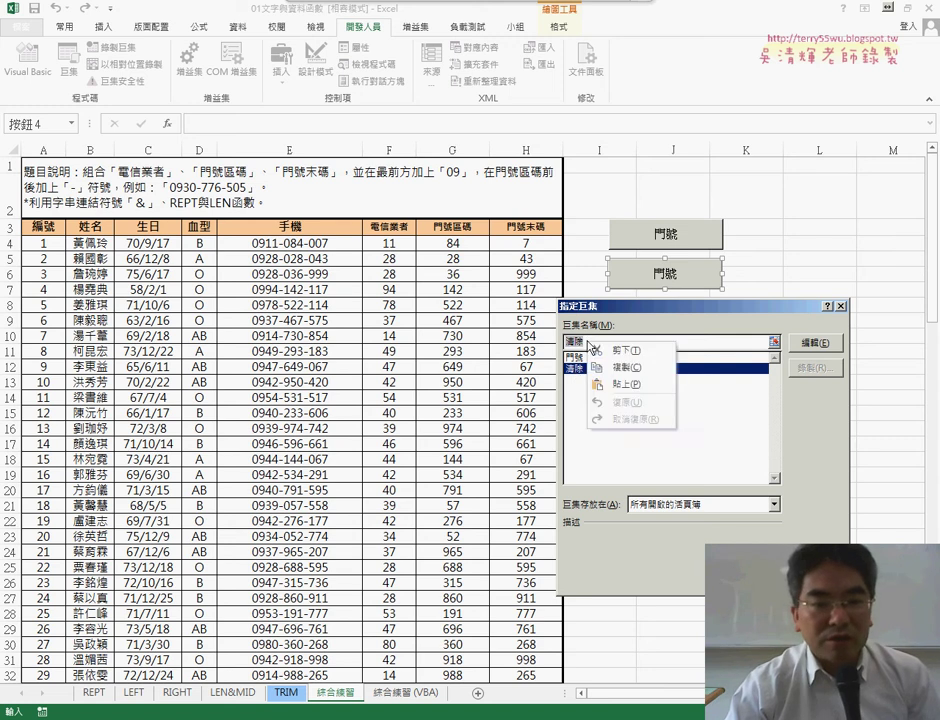
left_click(640, 366)
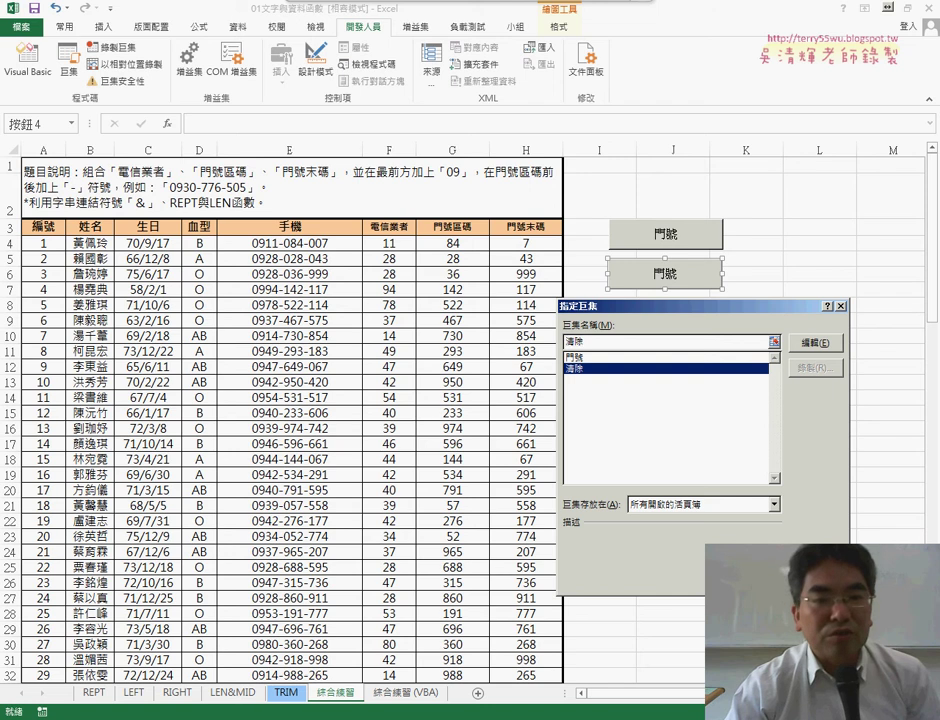
key("Escape")
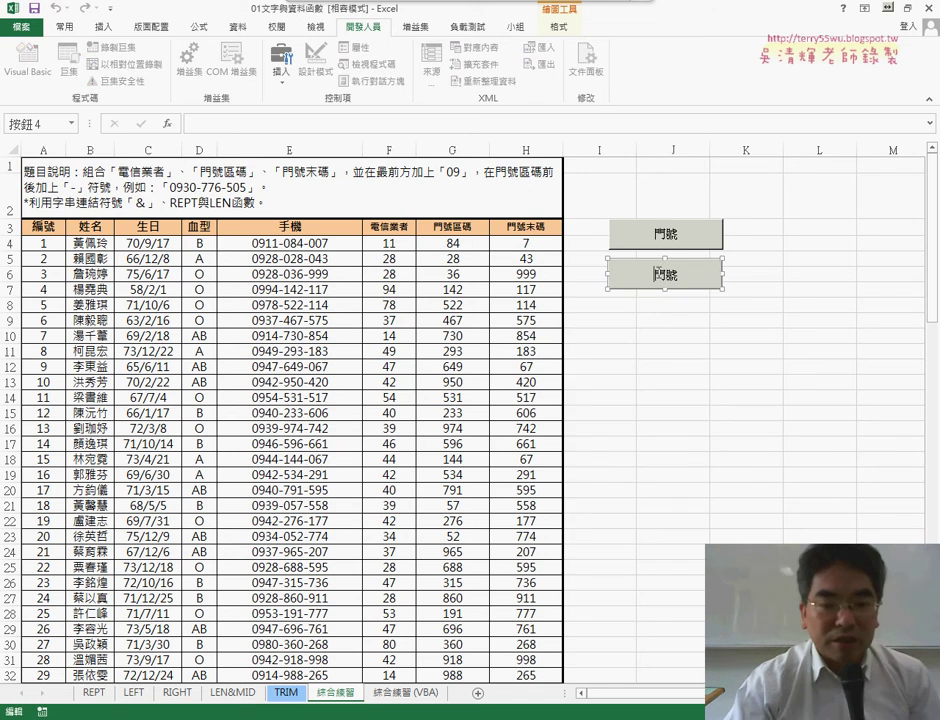
Change the lower button's caption from 門號 to 清除
key("Delete")
key("Delete")
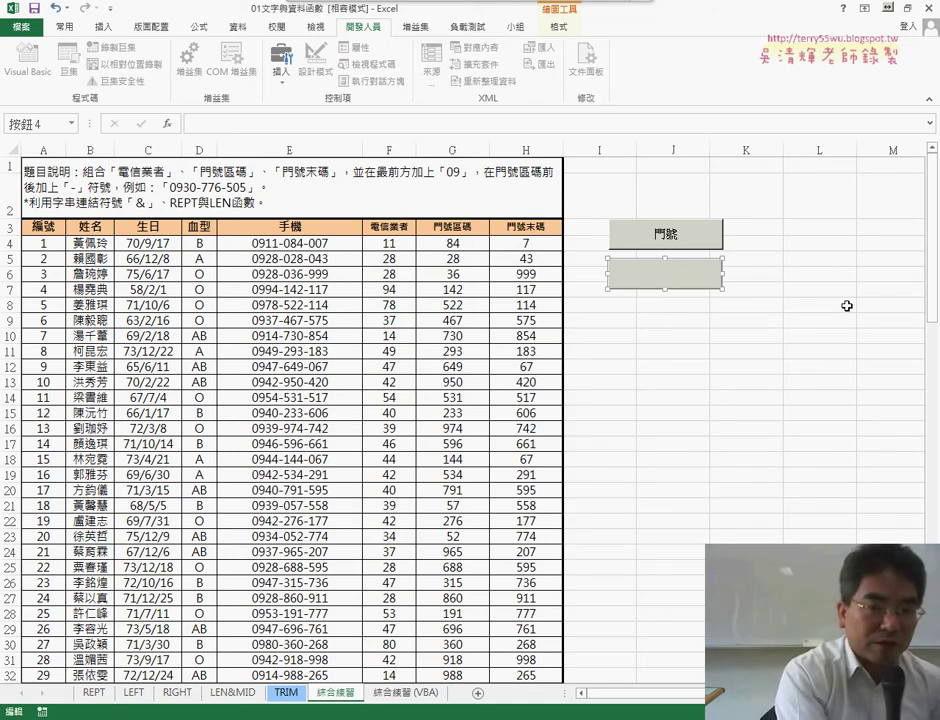
type("清除")
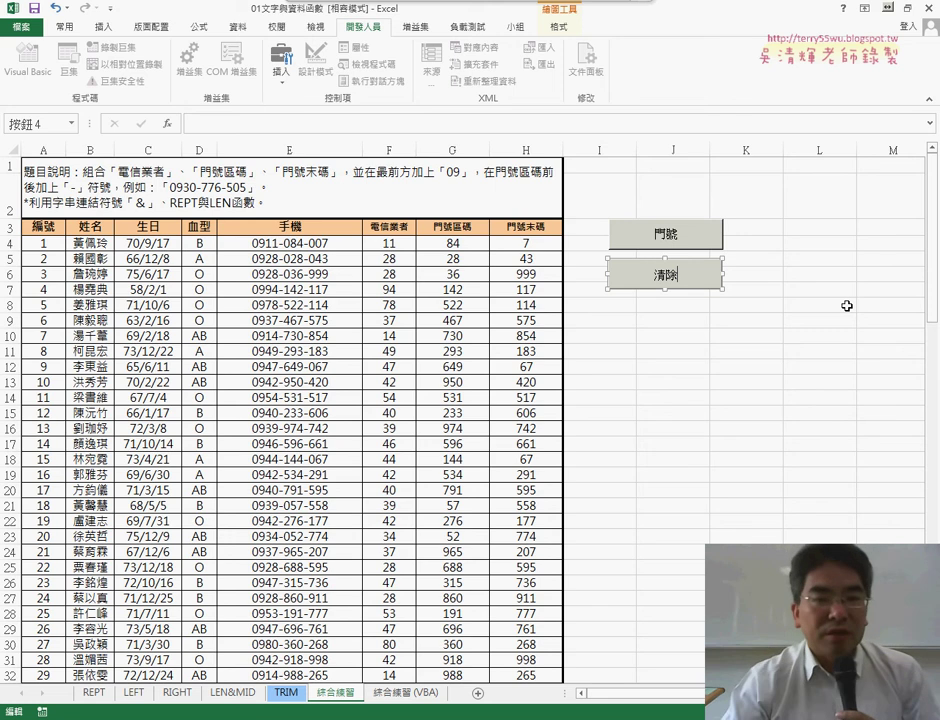
left_click(800, 391)
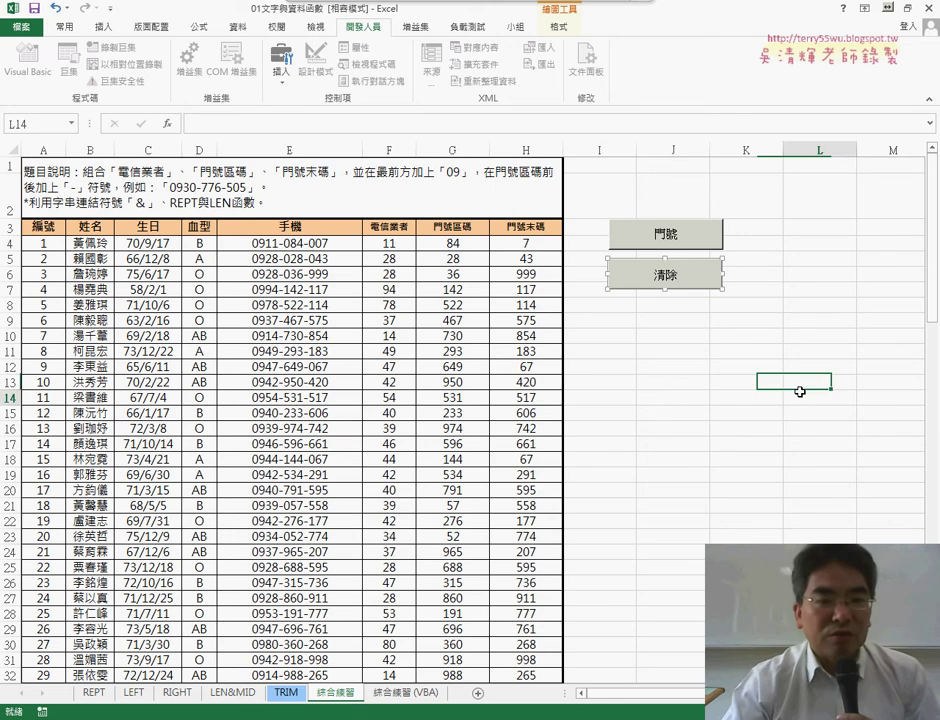
left_click(663, 274)
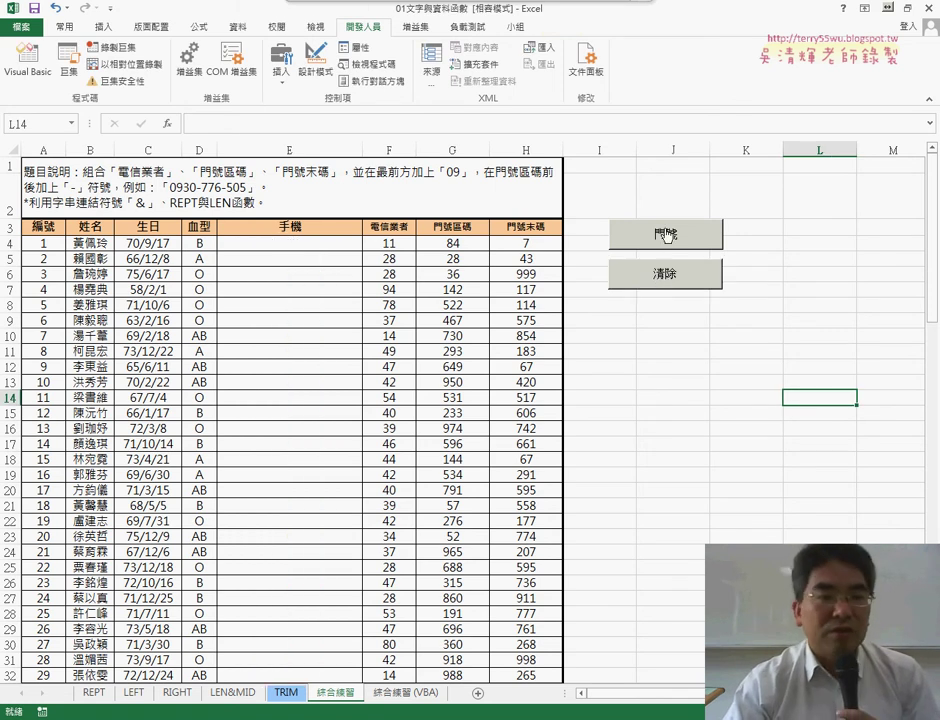
left_click(667, 235)
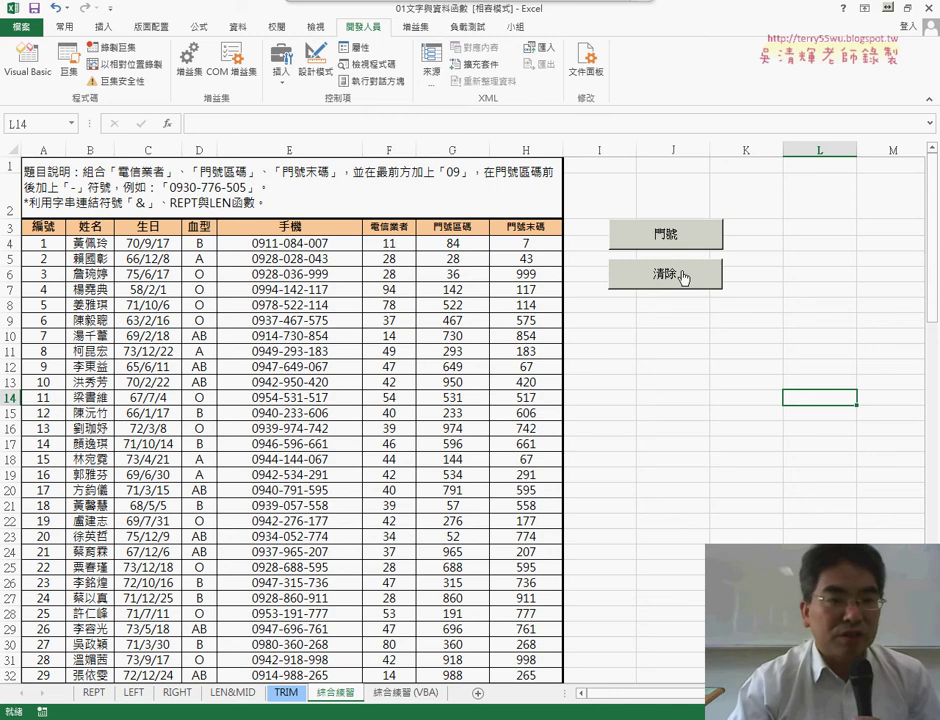
left_click(663, 273)
left_click(327, 246)
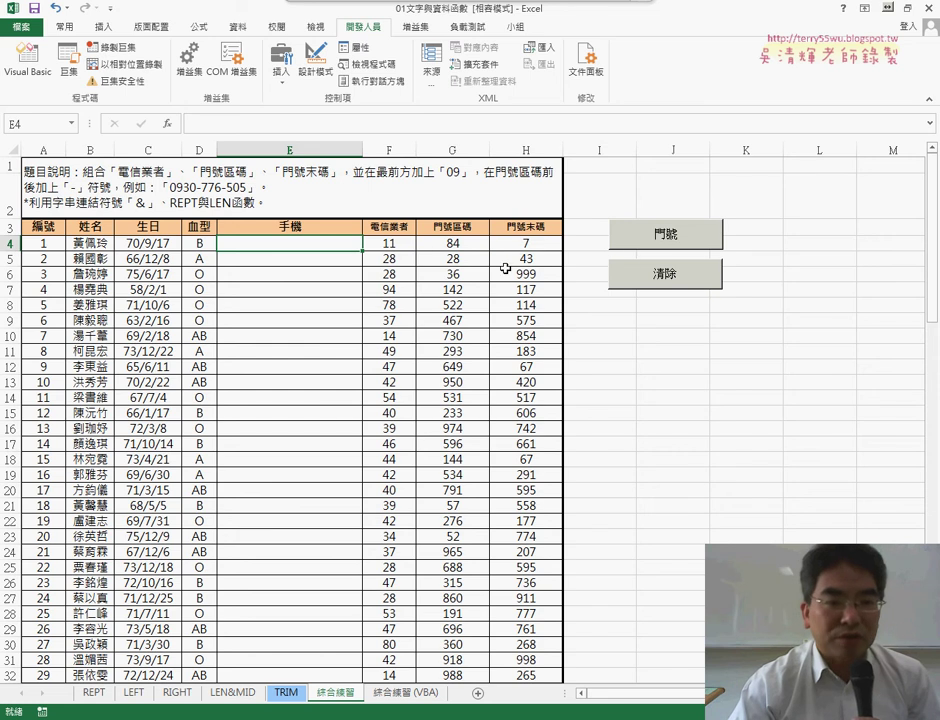
left_click(636, 241)
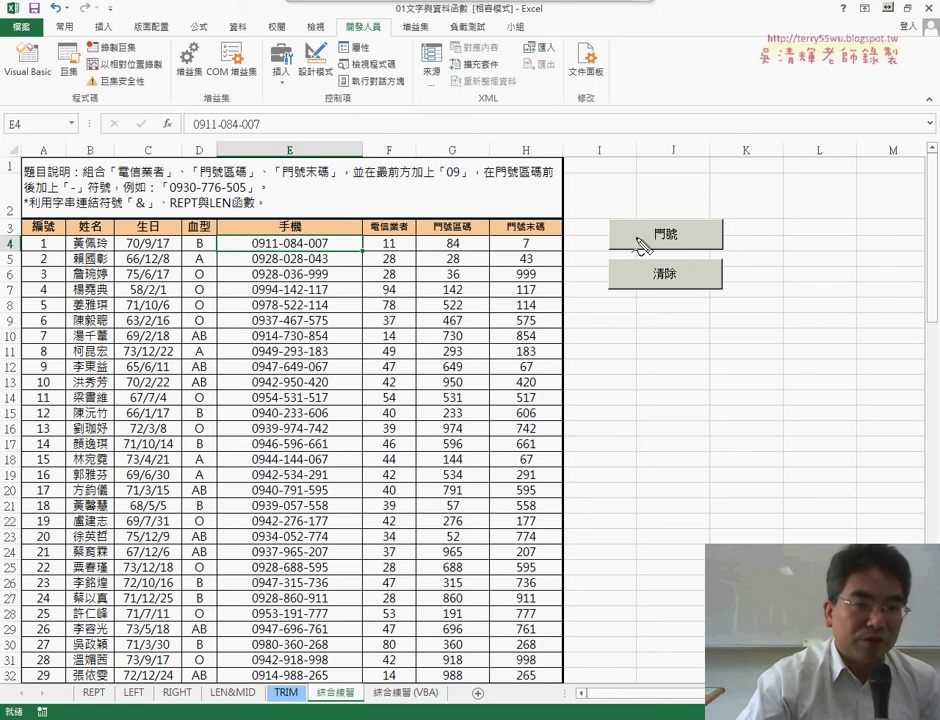
left_click_drag(665, 321, 728, 233)
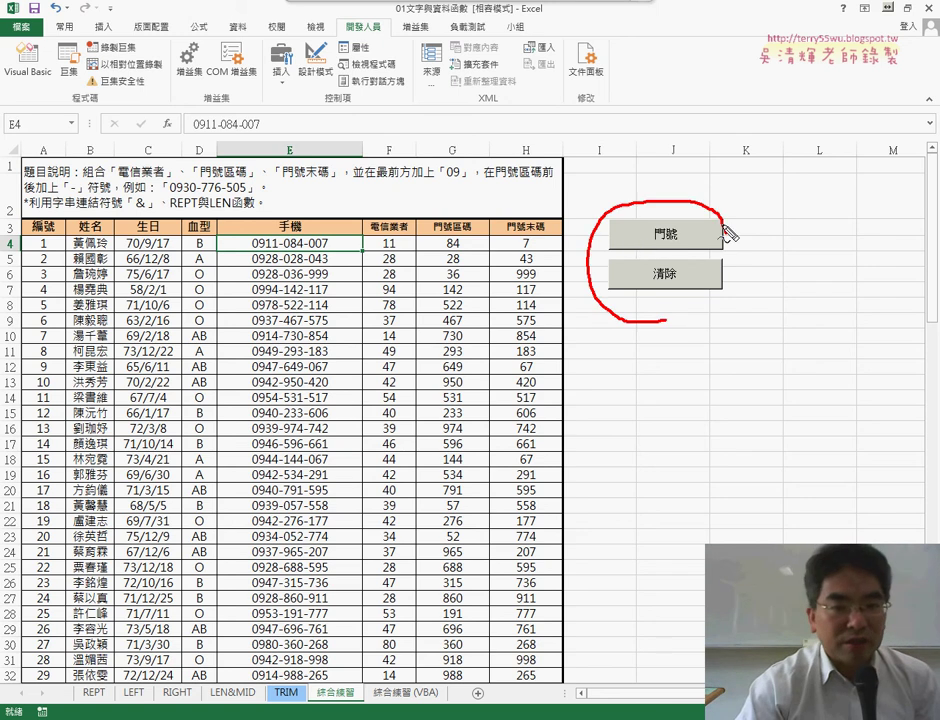
key("Escape")
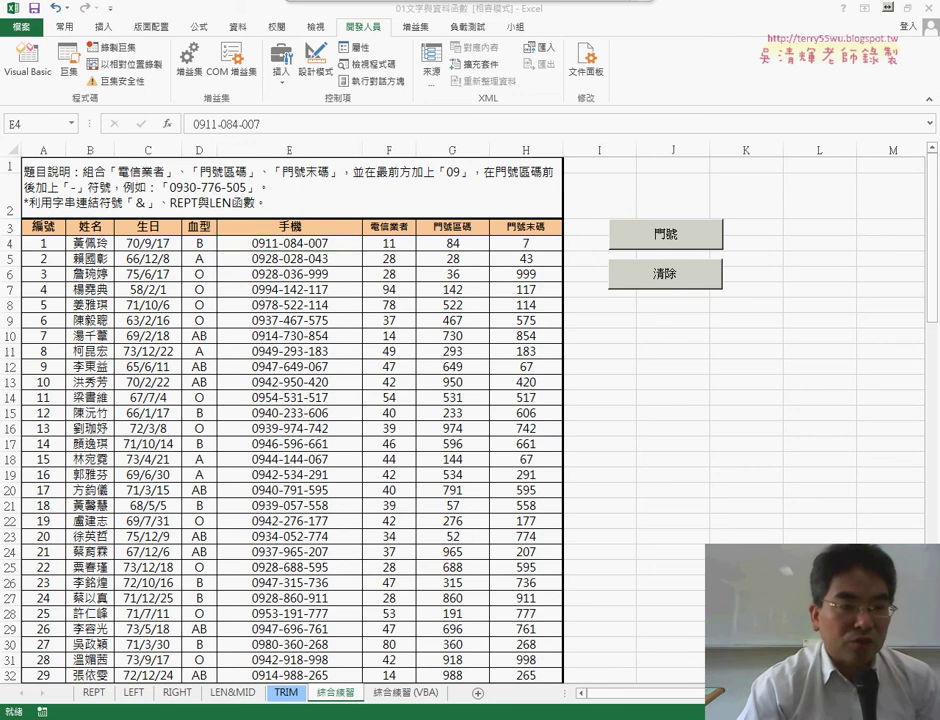
key("alt+F11")
Delete Module1's code and paste in the 門號 and 清除 loops copied from the Google Docs notes
left_click_drag(277, 461, 168, 314)
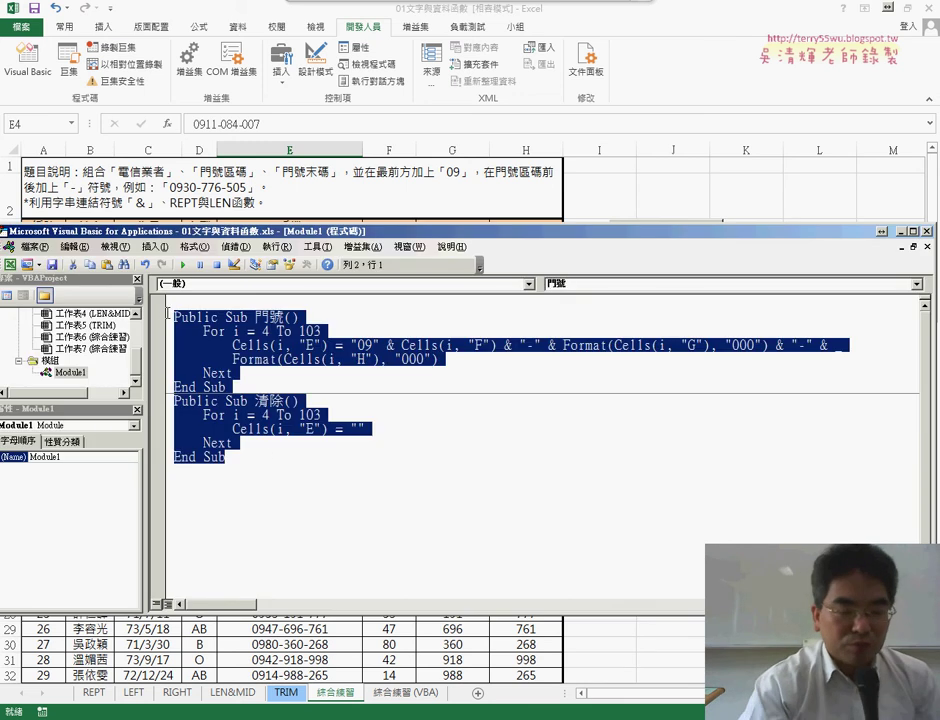
key("Delete")
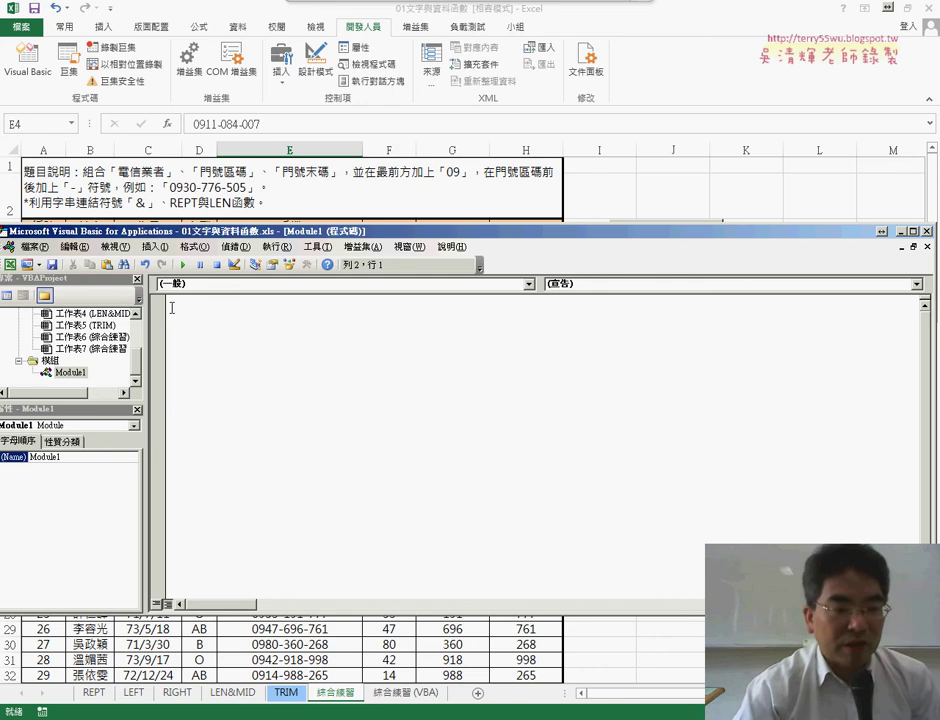
key("alt+Tab")
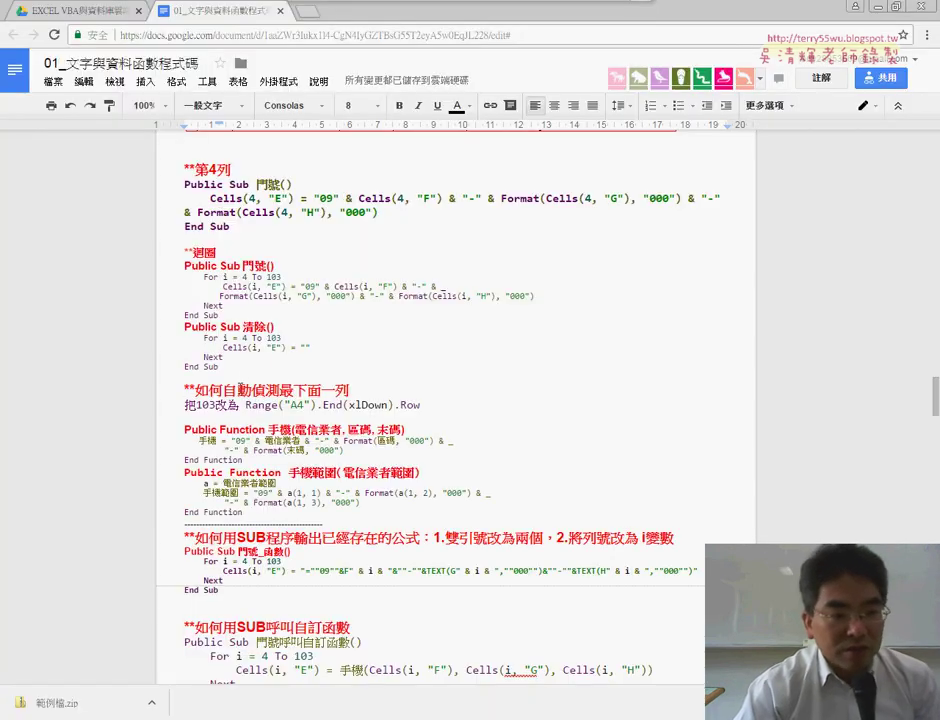
left_click_drag(220, 367, 180, 266)
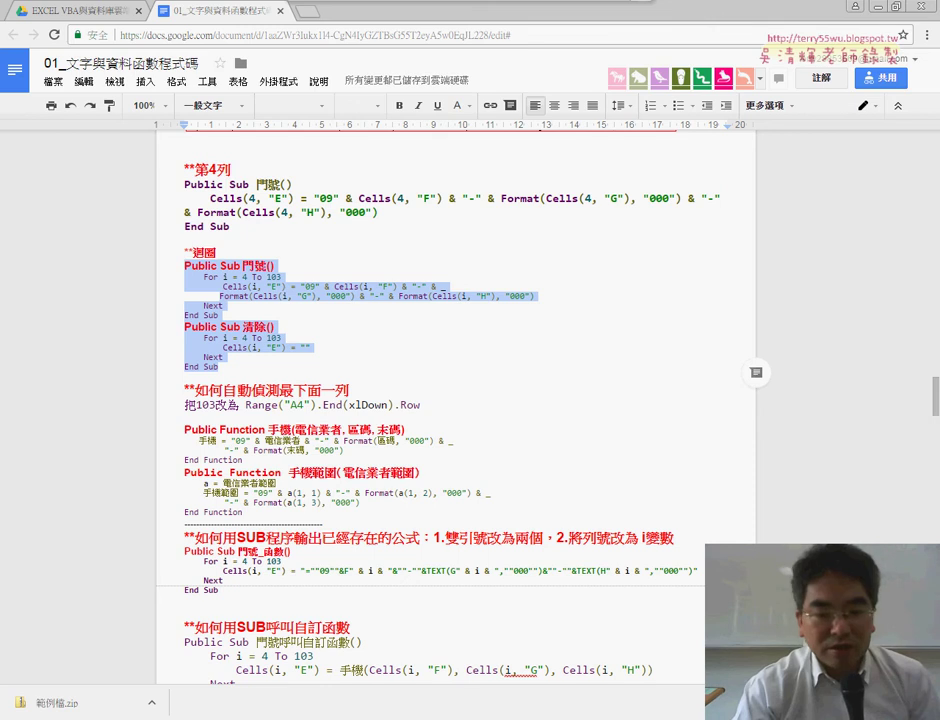
key("alt+Tab")
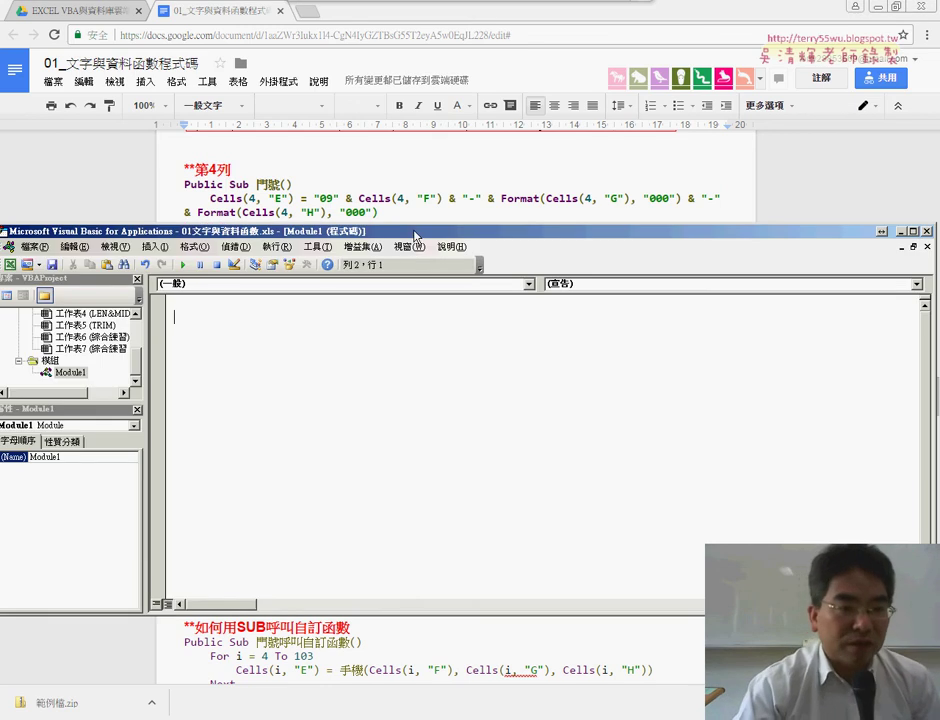
left_click_drag(400, 231, 470, 209)
type("Public Sub 門號()     For i = 4 To 103         Cells(i, \"E\") = \"09\" & Cells(i, \"F\") & \"-\" & _ Format(Cells(i, \"G\"), \"000\") & \"-\" & Format(Cells(i, \"H\"), \"000\")     Next End Sub Public Sub 清除()     For i = 4 To 103         Cells(i, \"E\") = \"\"     Next End Sub")
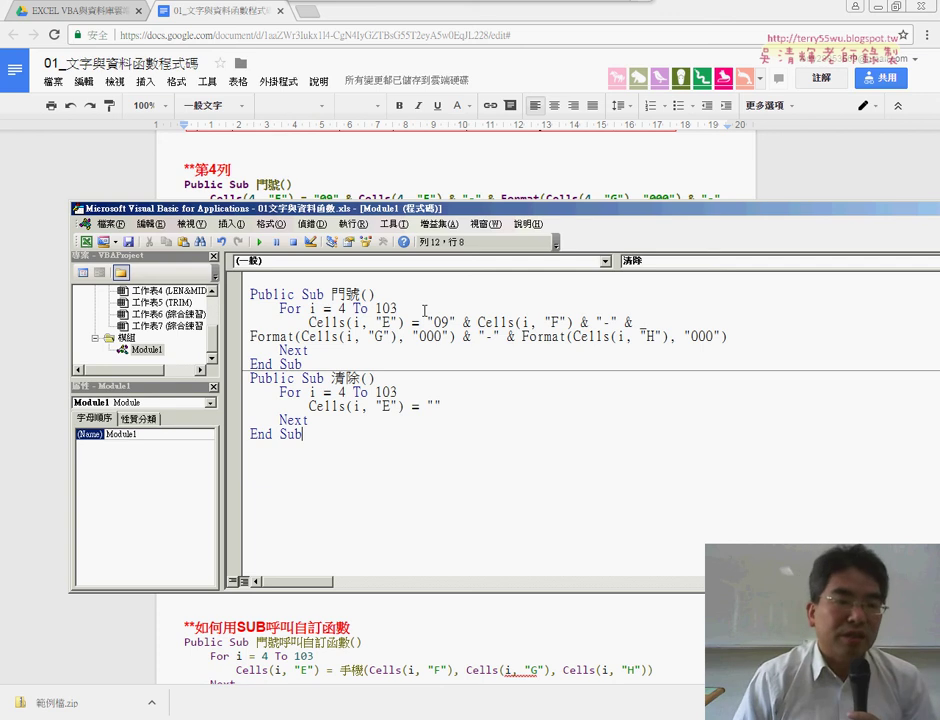
left_click(870, 8)
Clear all phone numbers from column E with the 清除 button
left_click_drag(668, 218, 657, 366)
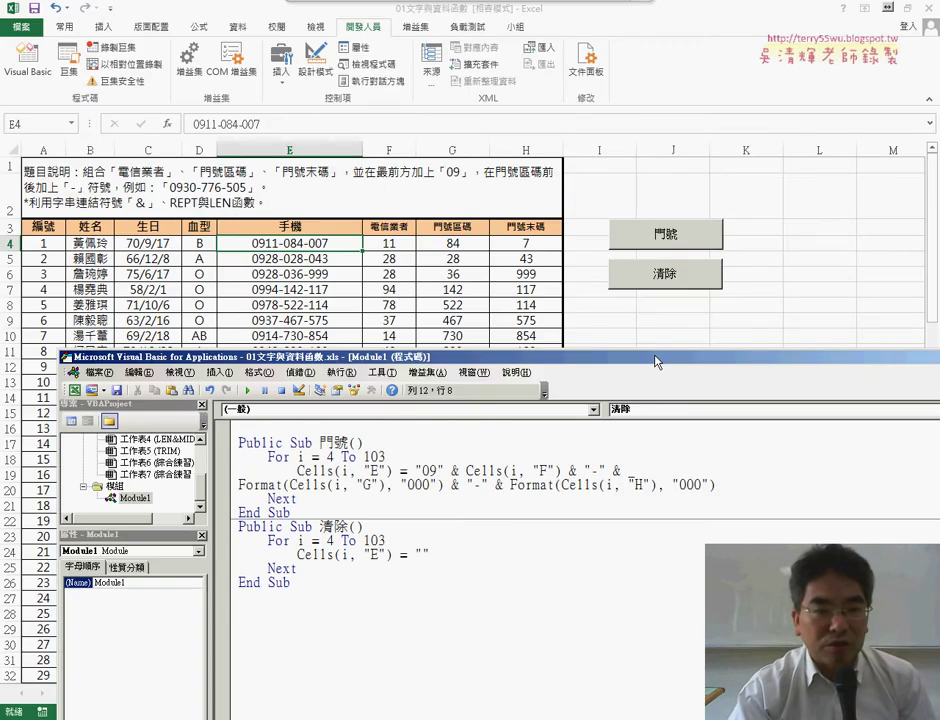
left_click(645, 279)
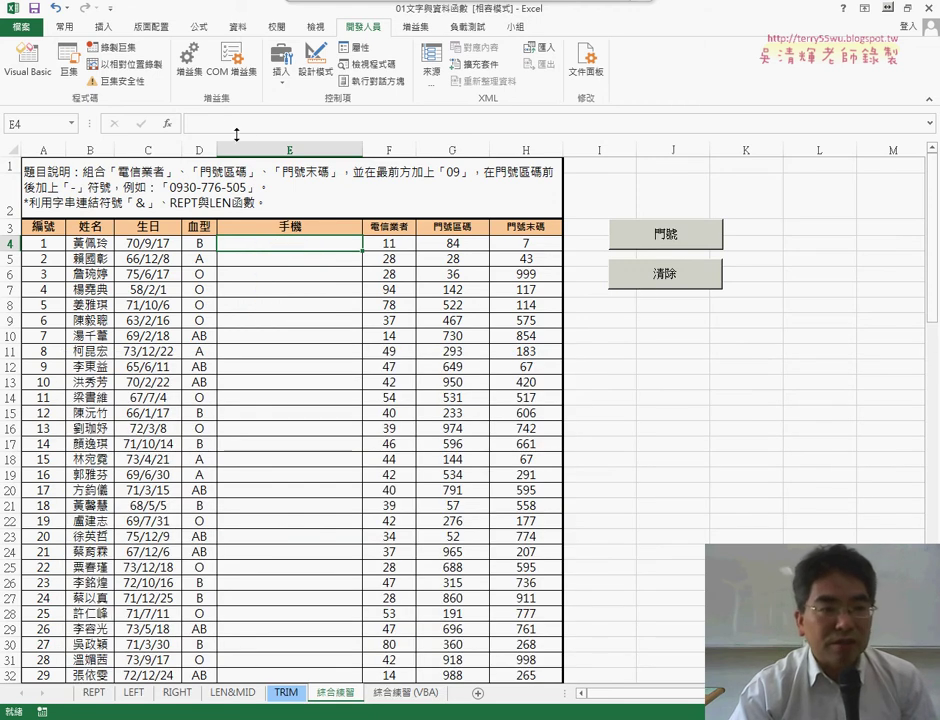
left_click(167, 123)
left_click_drag(700, 252, 515, 251)
left_click(540, 320)
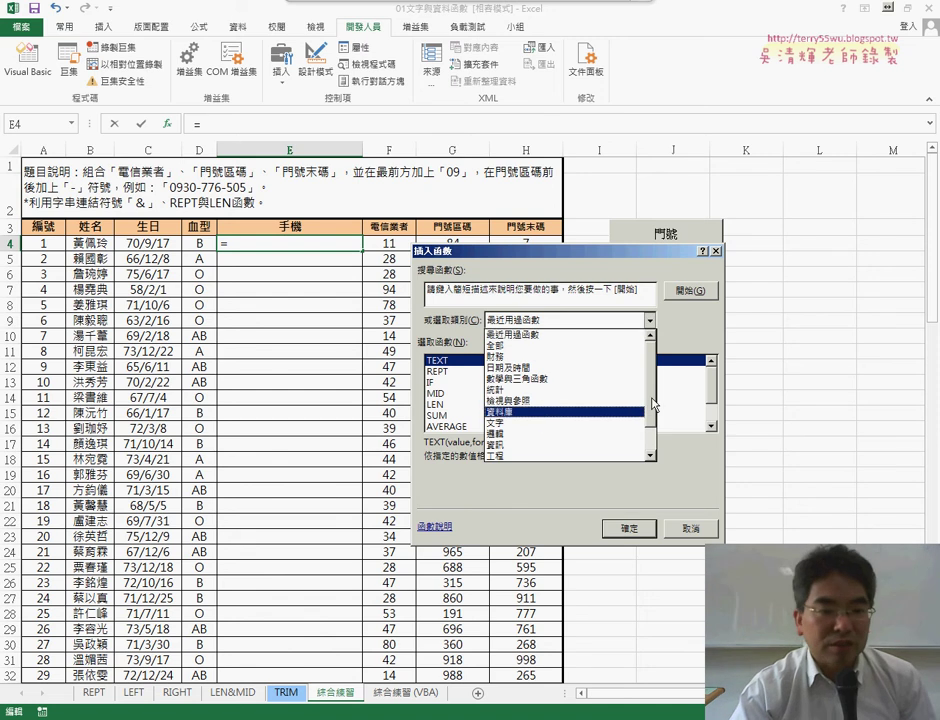
left_click(680, 528)
left_click(680, 528)
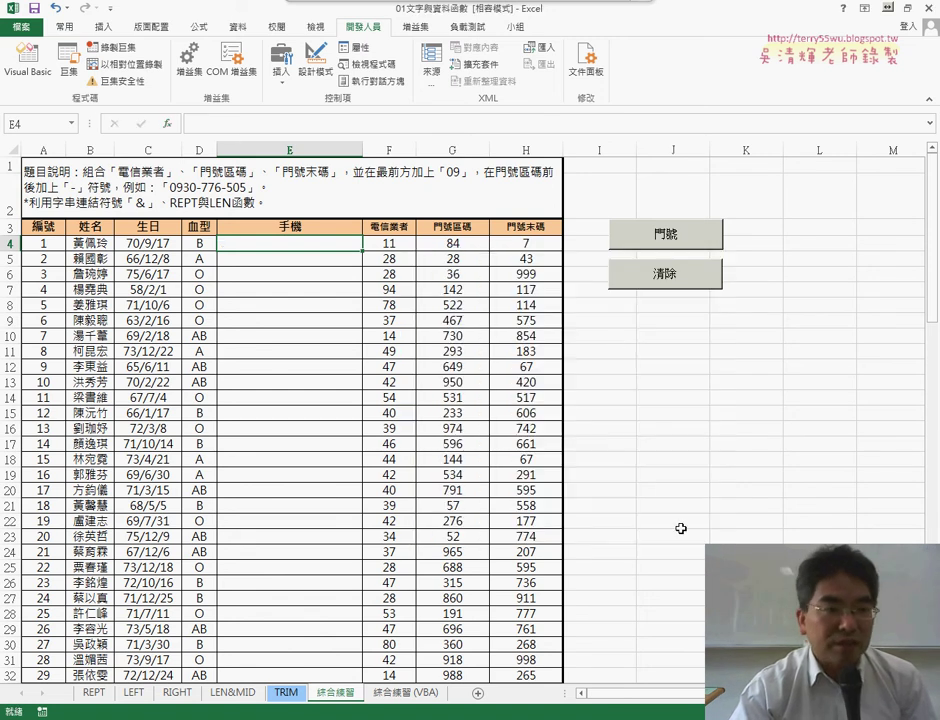
Copy the 手機 and 手機範圍 function code from the notes document into Module1
left_click(22, 55)
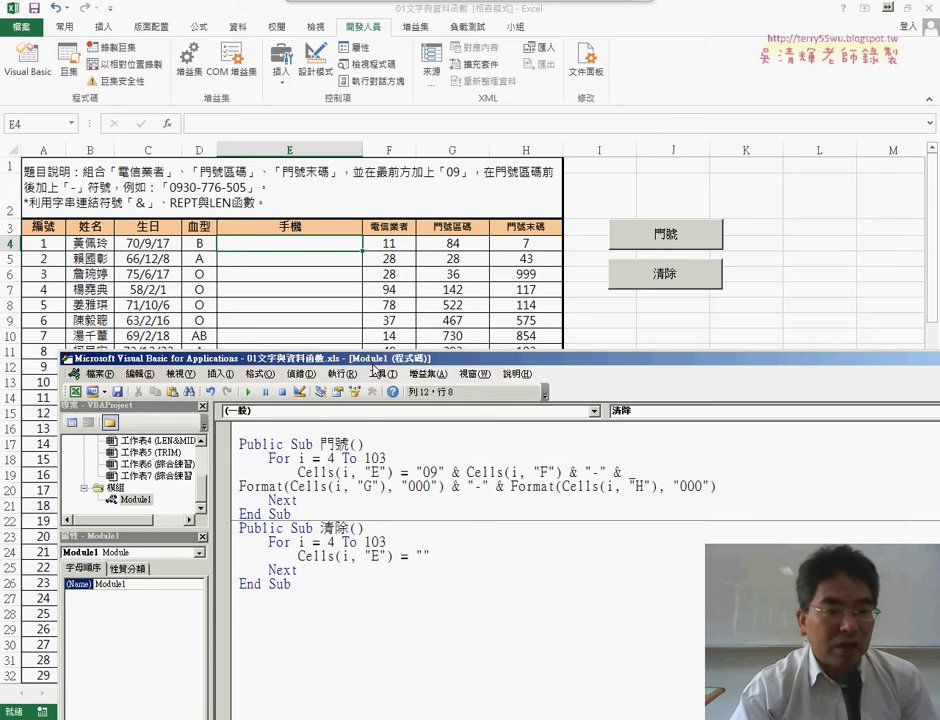
left_click_drag(372, 362, 376, 186)
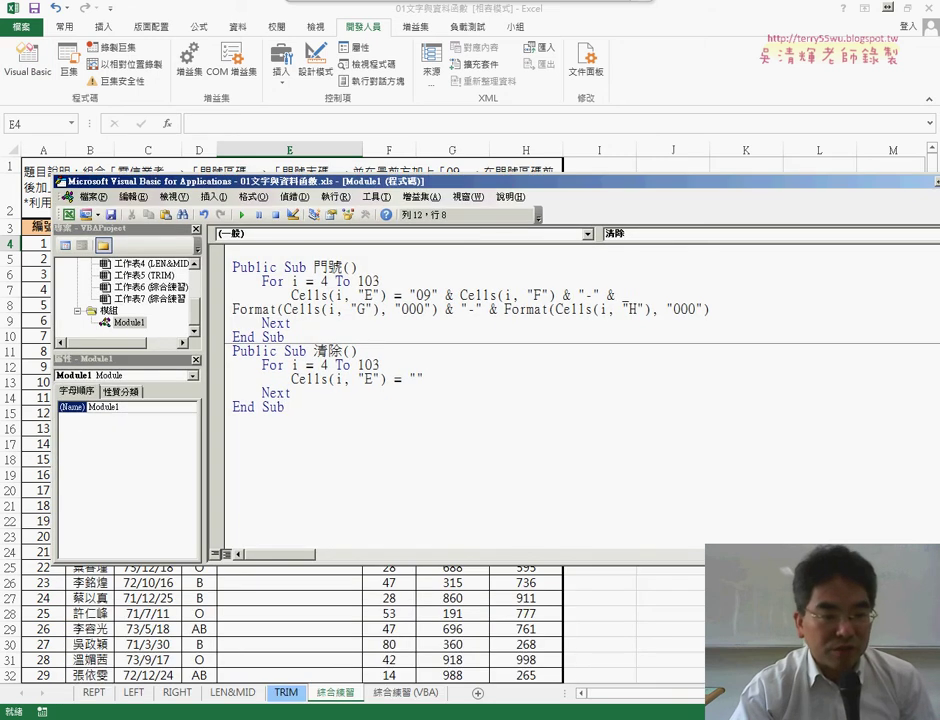
key("alt+Tab")
scroll(274, 432, "down", 1)
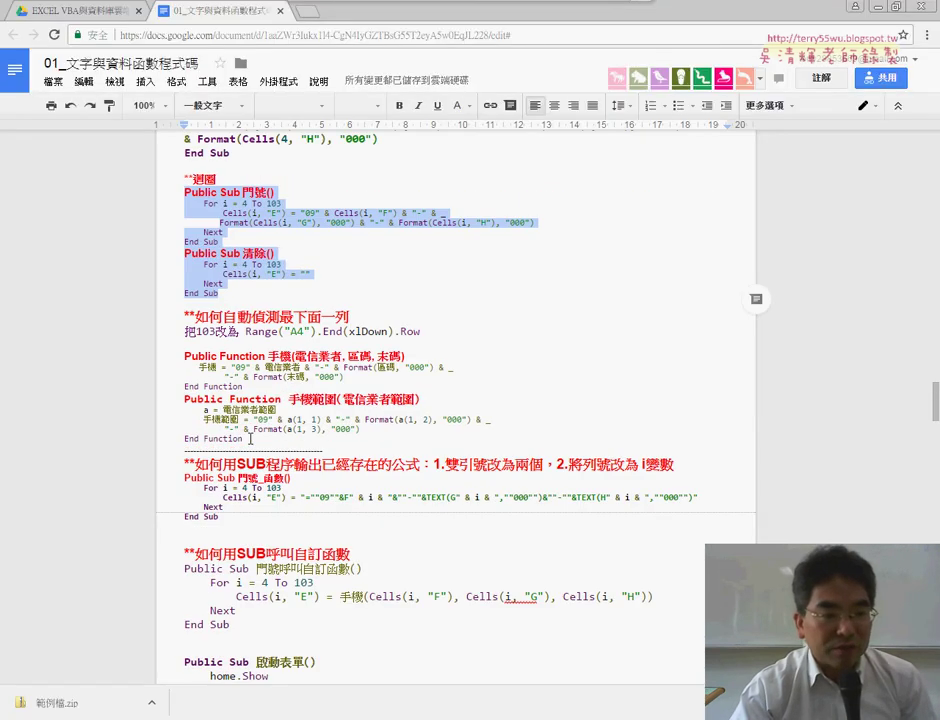
left_click_drag(250, 438, 181, 356)
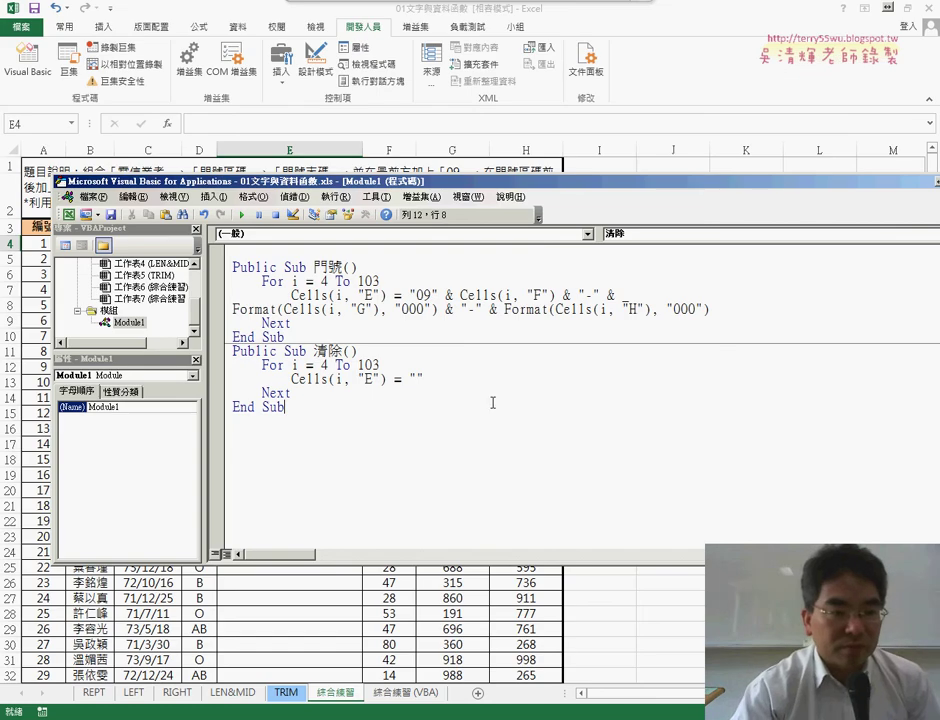
type("Public Function 手機(電信業者, 區碼, 末碼)    手機 = \"09\" & 電信業者 & \"-\" & Format(區碼, \"000\") & _  \"-\" & Format(末碼, \"000\") End Function Public Function 手機範圍(電信業者範圍)     a = 電信業者範圍     手機範圍 = \"09\" & a(1, 1) & \"-\" & Format(a(1, 2), \"000\") & _  \"-\" & Format(a(1, 3), \"000\") End Function")
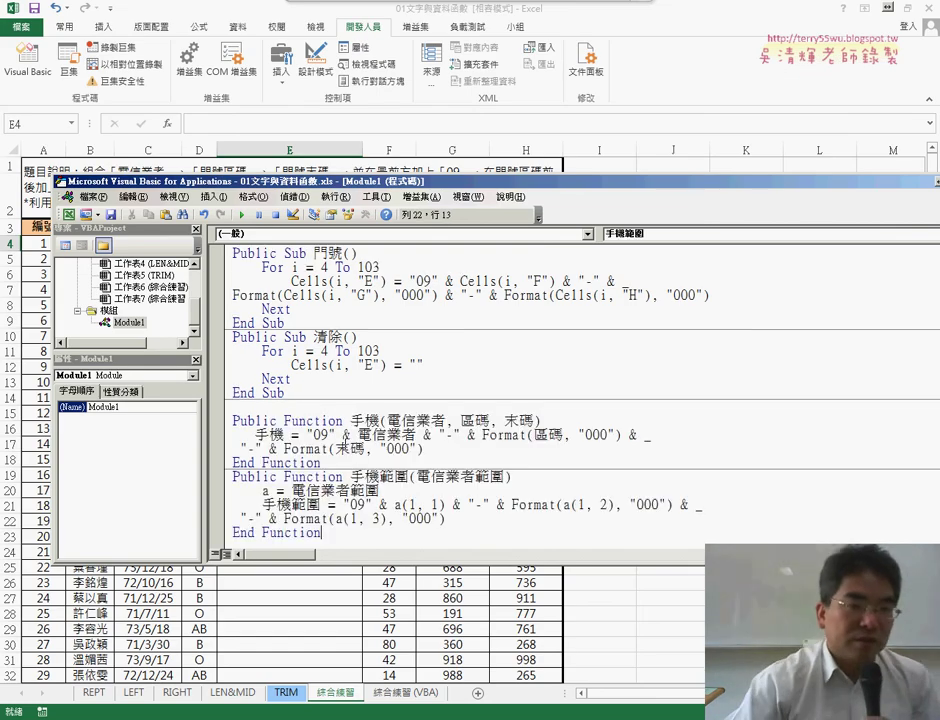
Enter the user-defined formula =手機(F4,G4,H4) in cell E4
key("alt+F11")
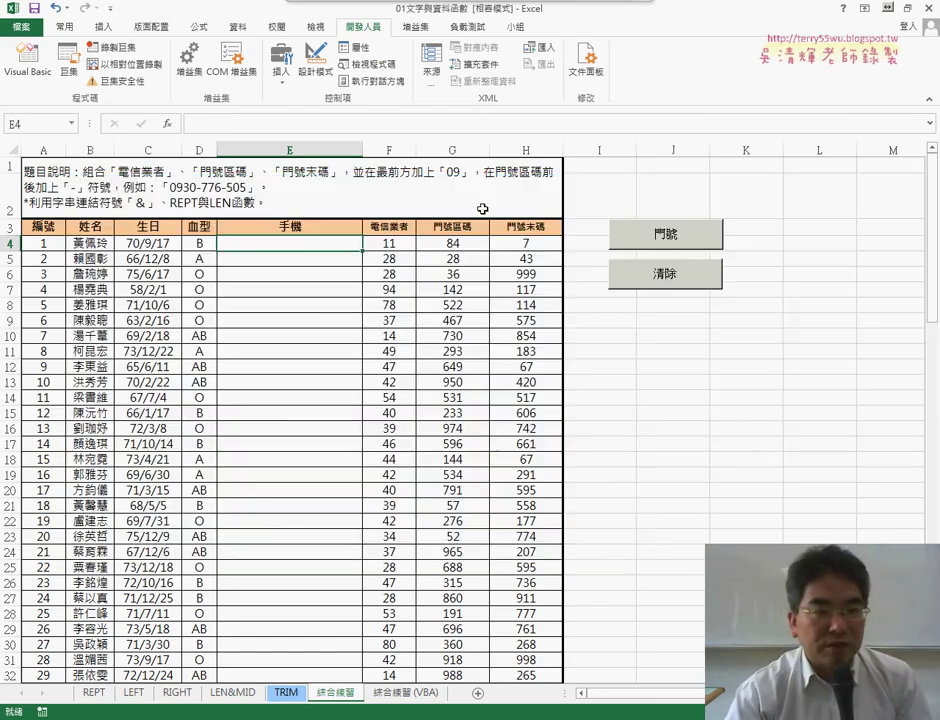
left_click(167, 123)
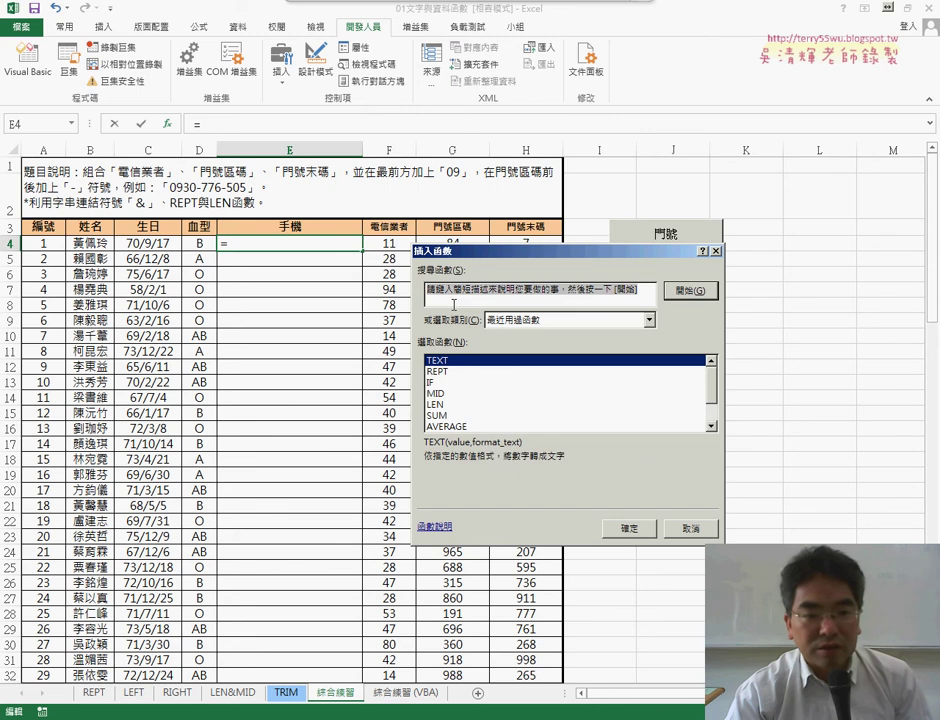
left_click(649, 320)
left_click(525, 440)
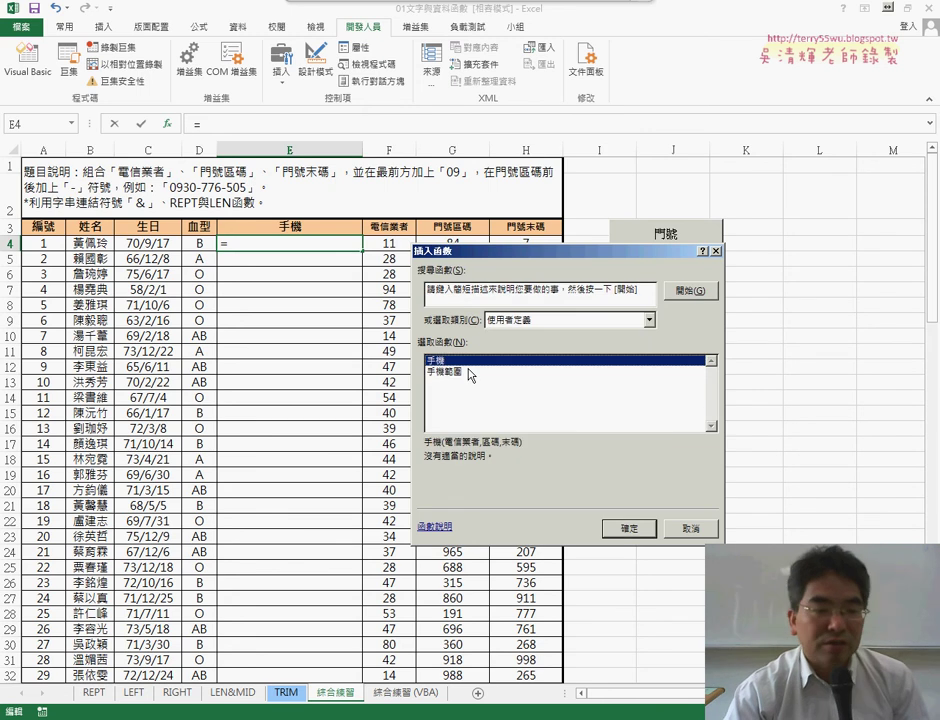
left_click(632, 532)
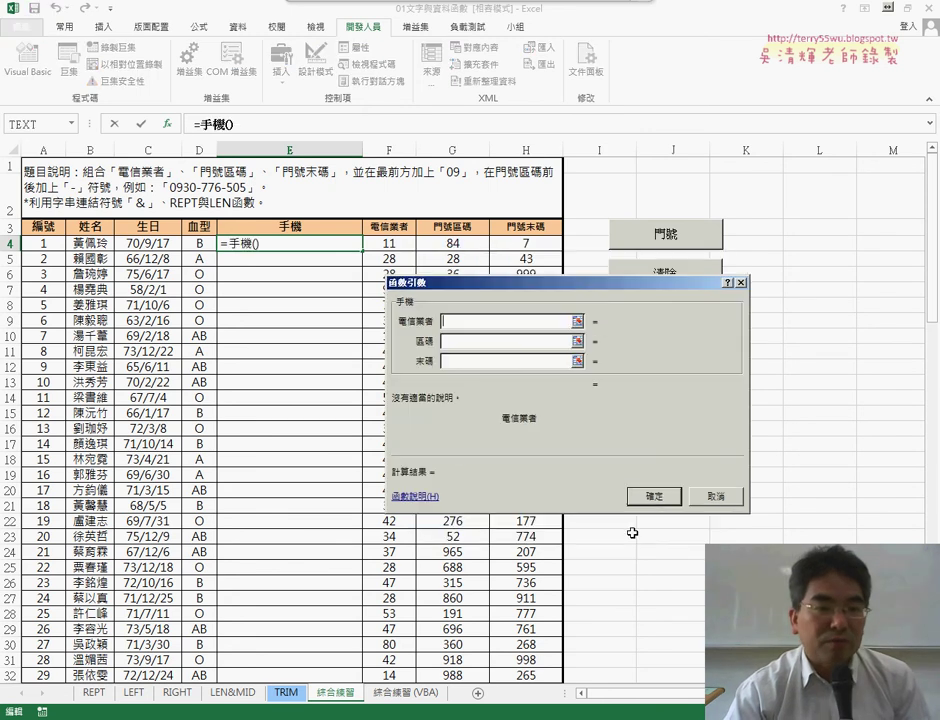
left_click(395, 246)
left_click(458, 341)
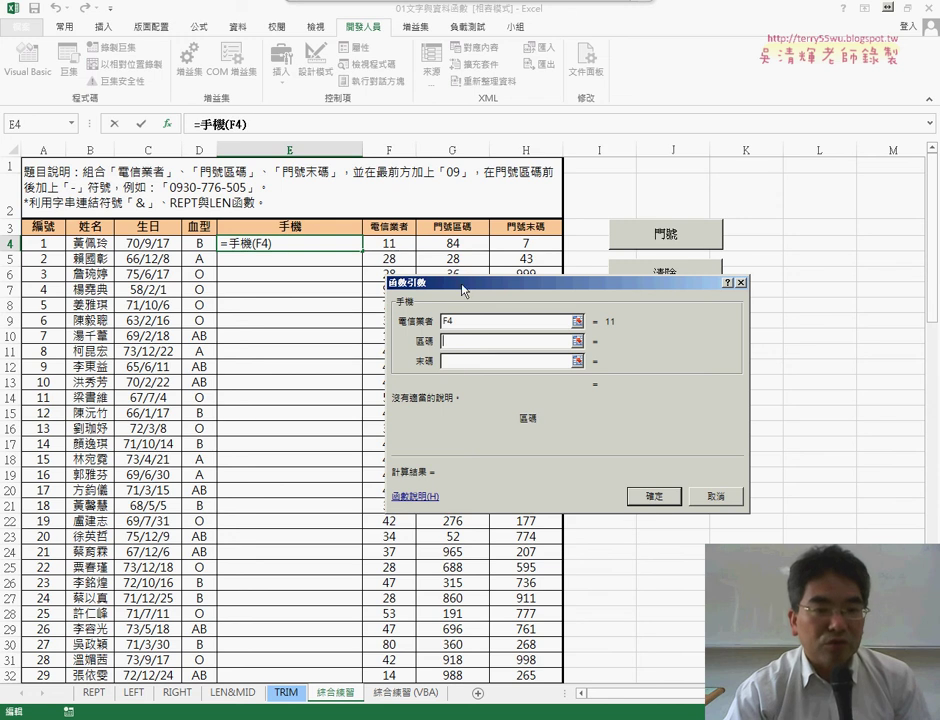
left_click(459, 247)
left_click(457, 361)
left_click(526, 243)
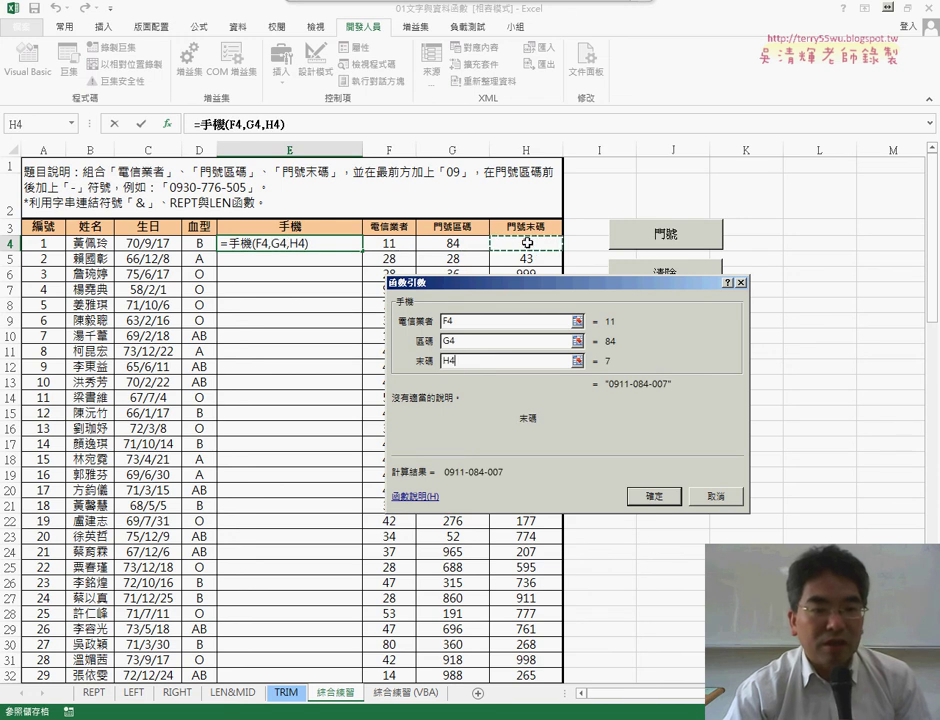
left_click(660, 496)
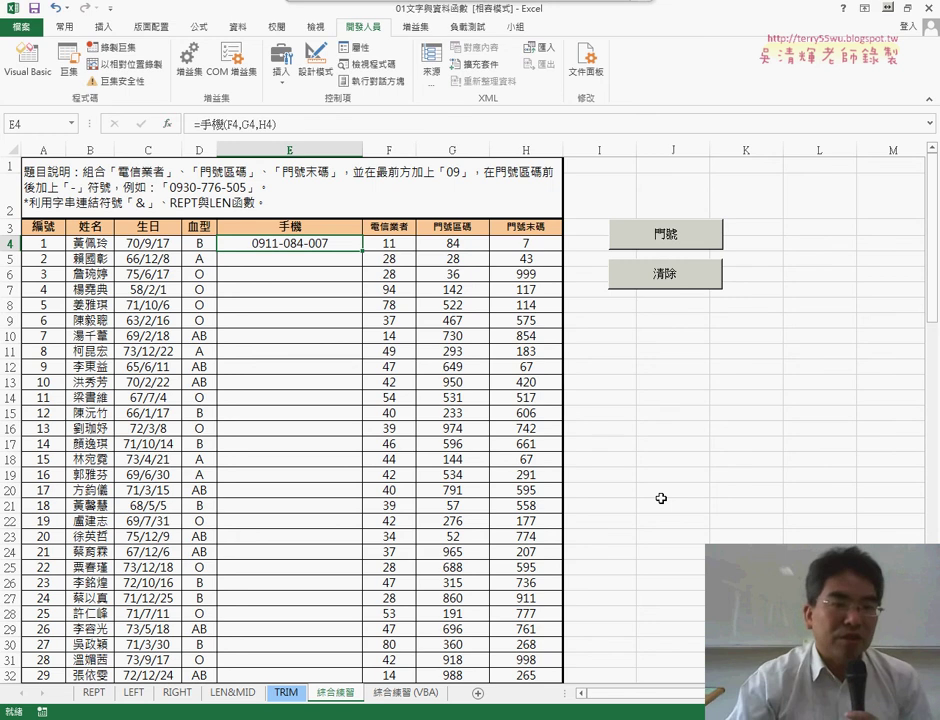
Fill the =手機 formula down column E through every table row
double_click(363, 251)
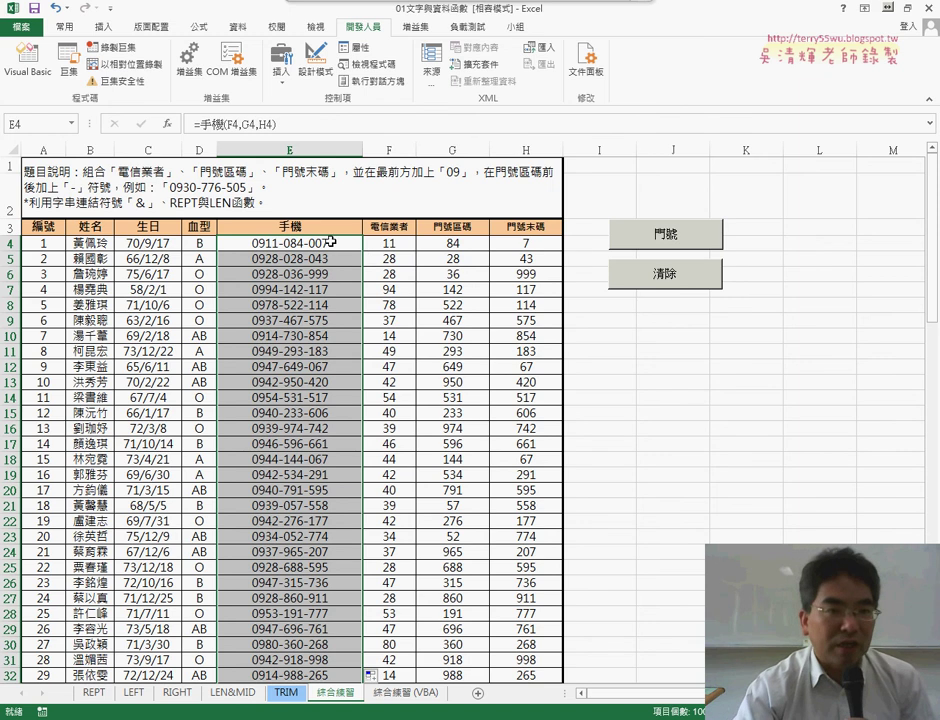
mouse_move(403, 14)
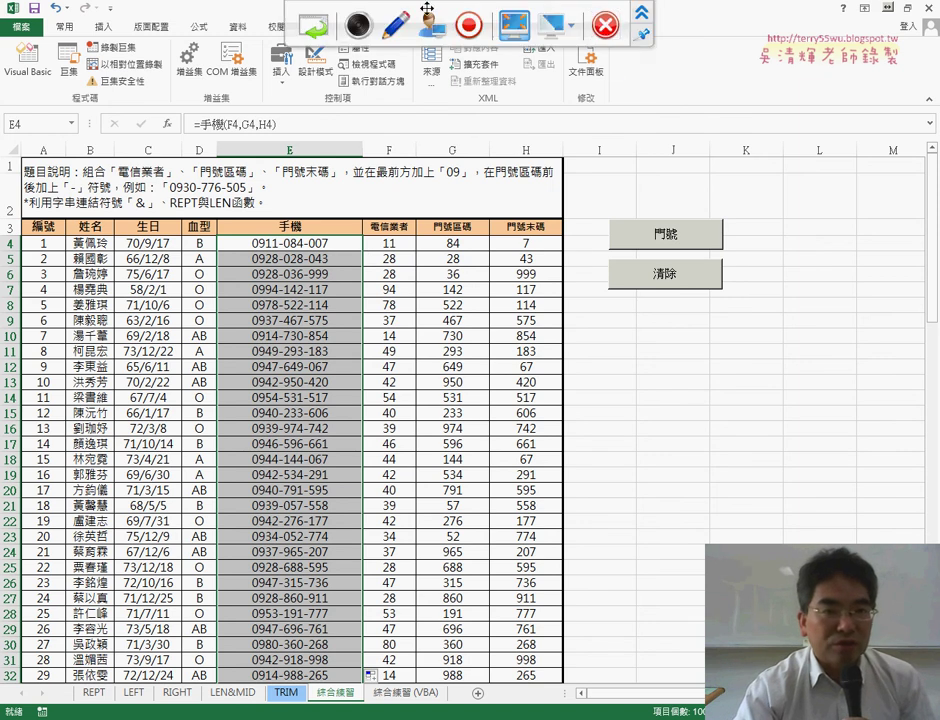
left_click(603, 27)
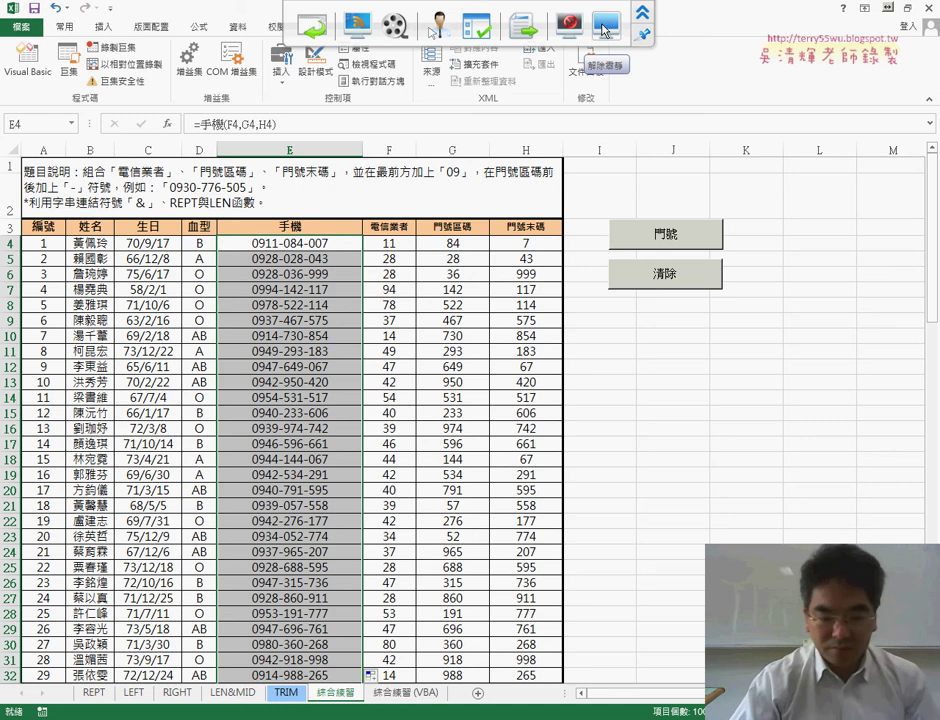